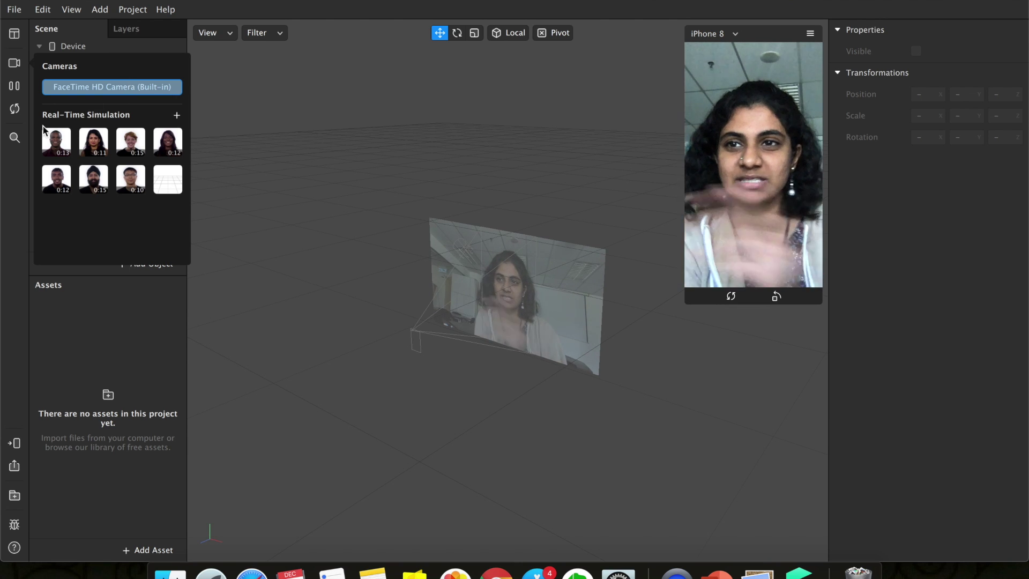
Create a new project from the Background template.
click(14, 183)
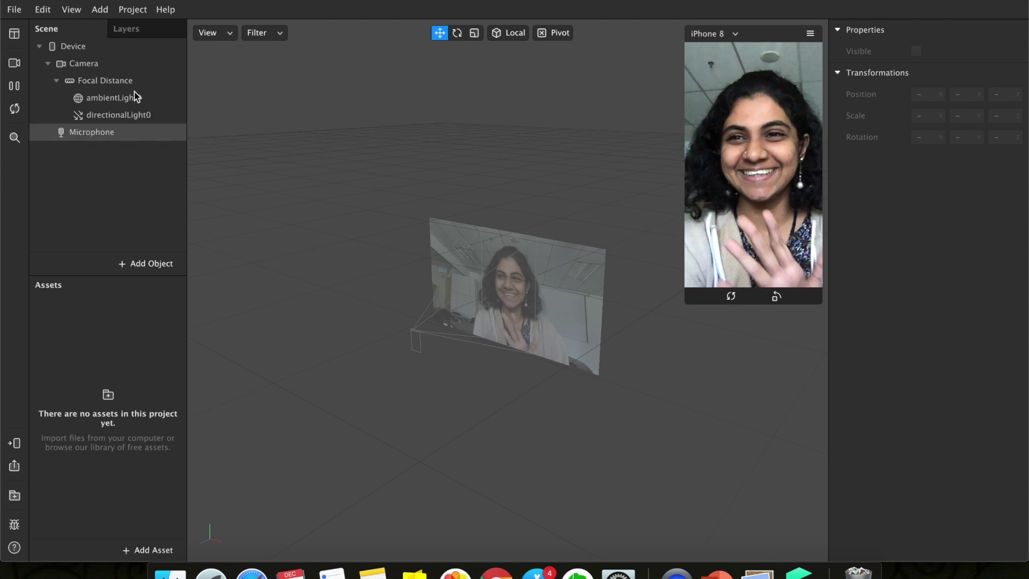
click(14, 9)
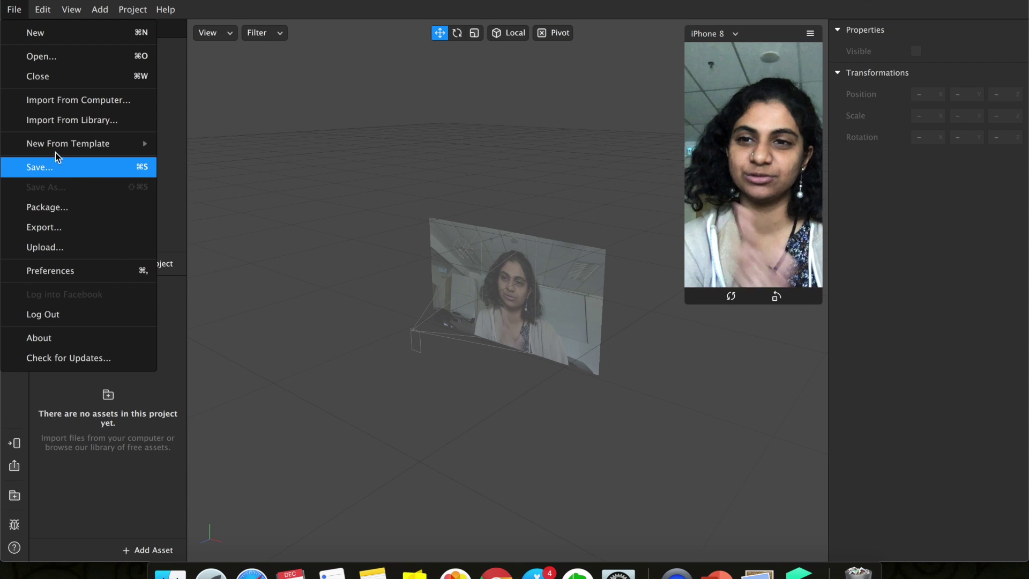
mouse_move(55, 153)
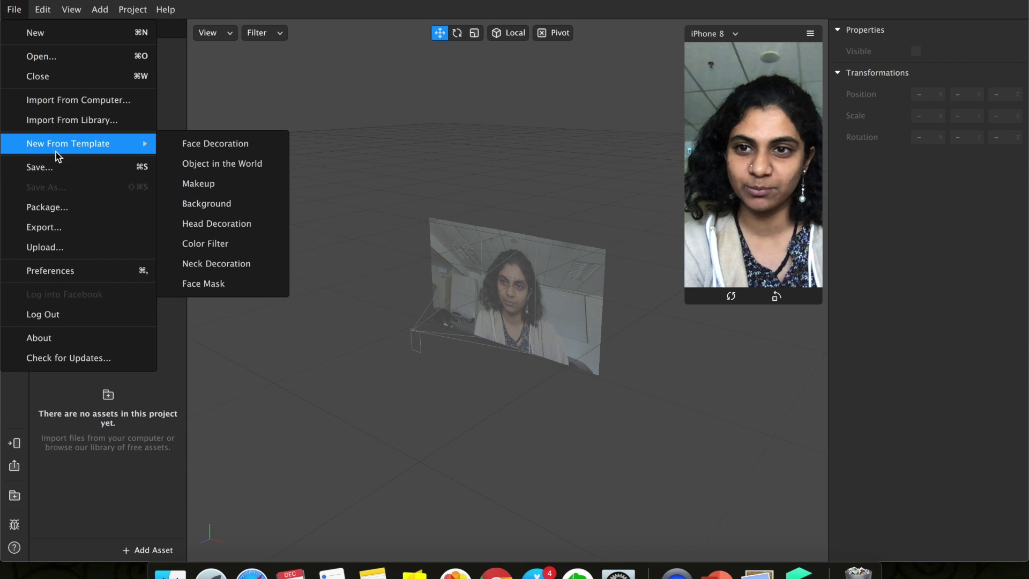
click(228, 204)
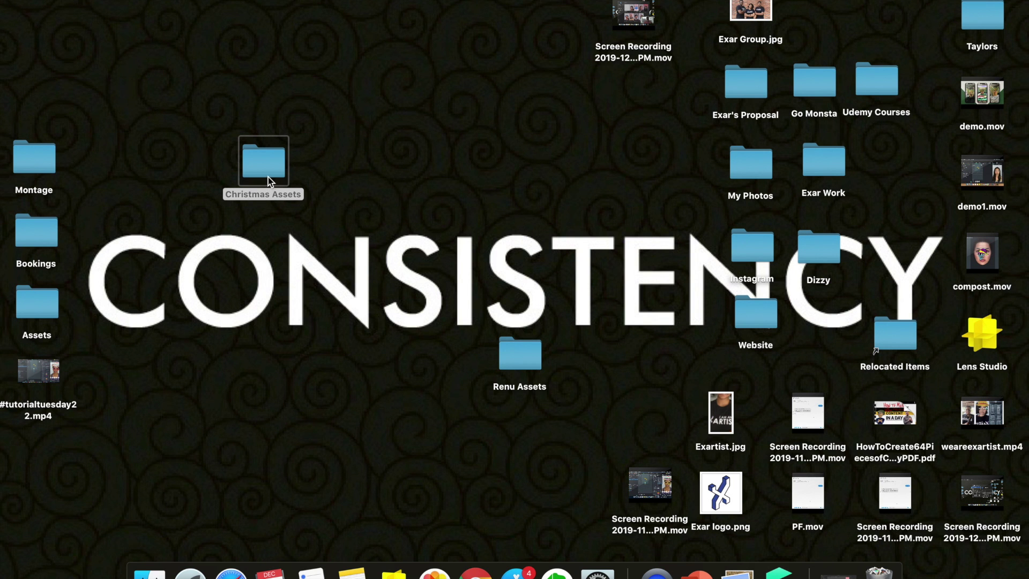
Look through the image files in the desktop's Christmas Assets folder and return to Spark AR Studio.
double_click(268, 177)
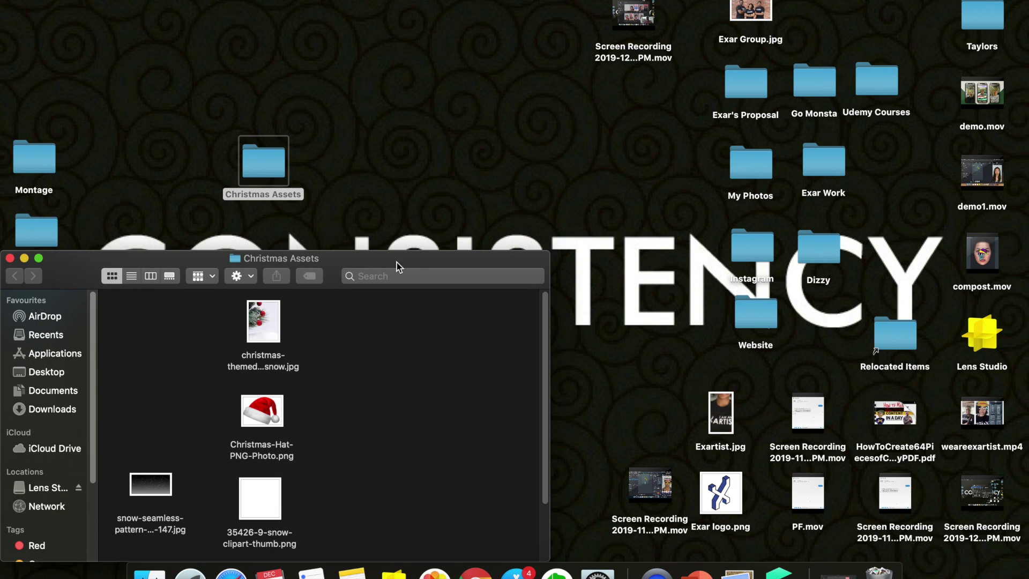
drag(400, 256, 468, 86)
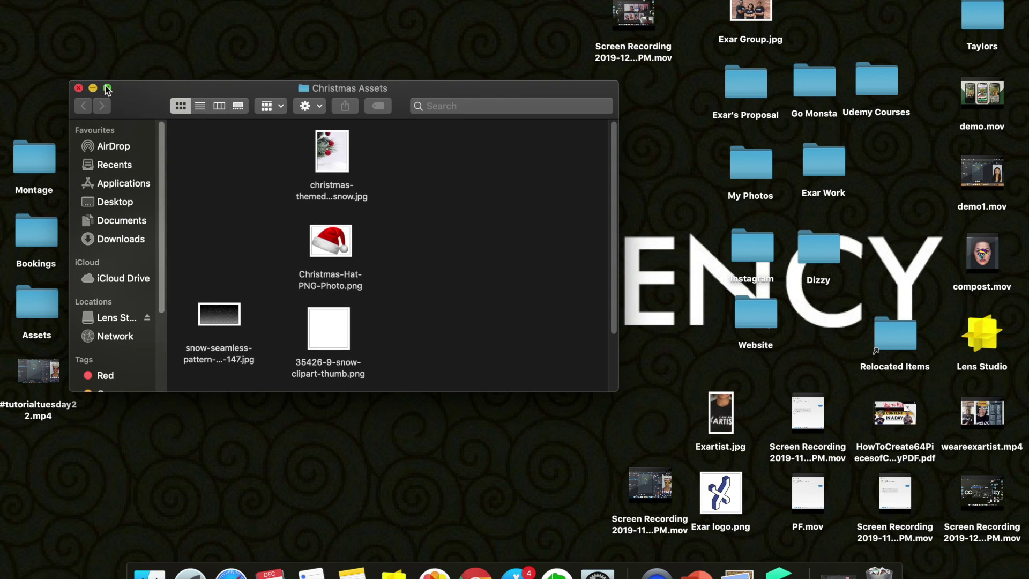
key(ctrl+super+f)
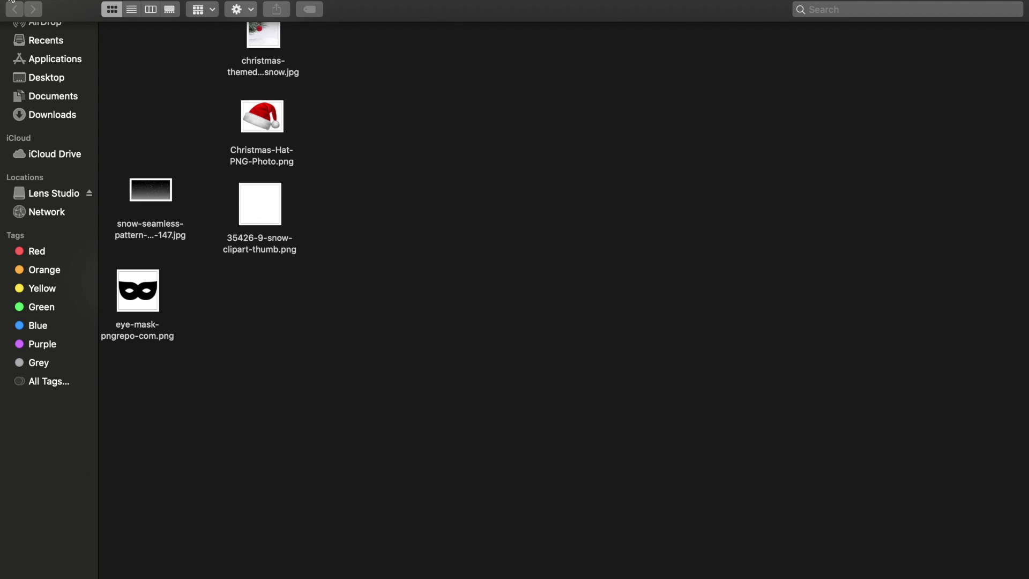
key(super+w)
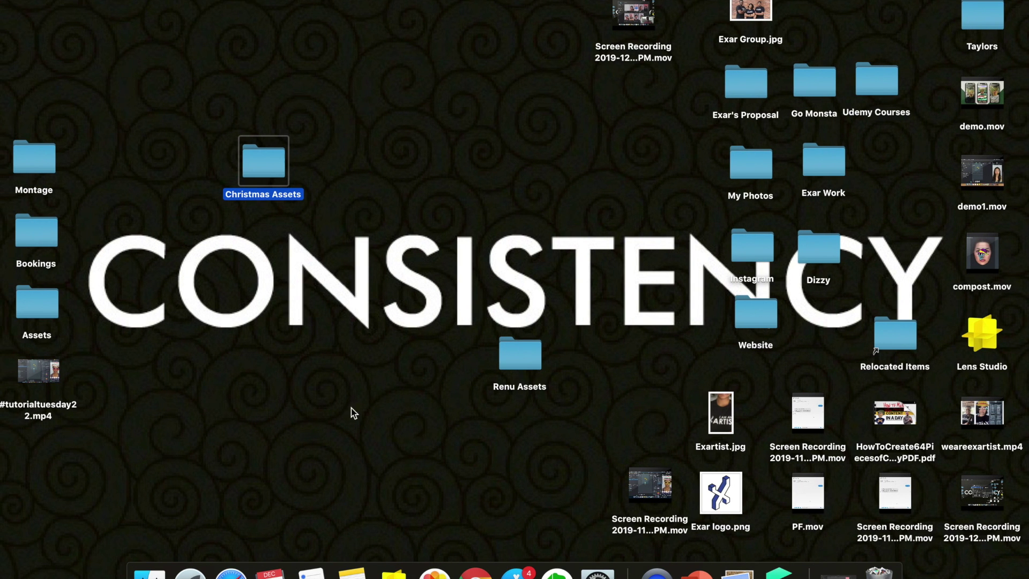
click(780, 572)
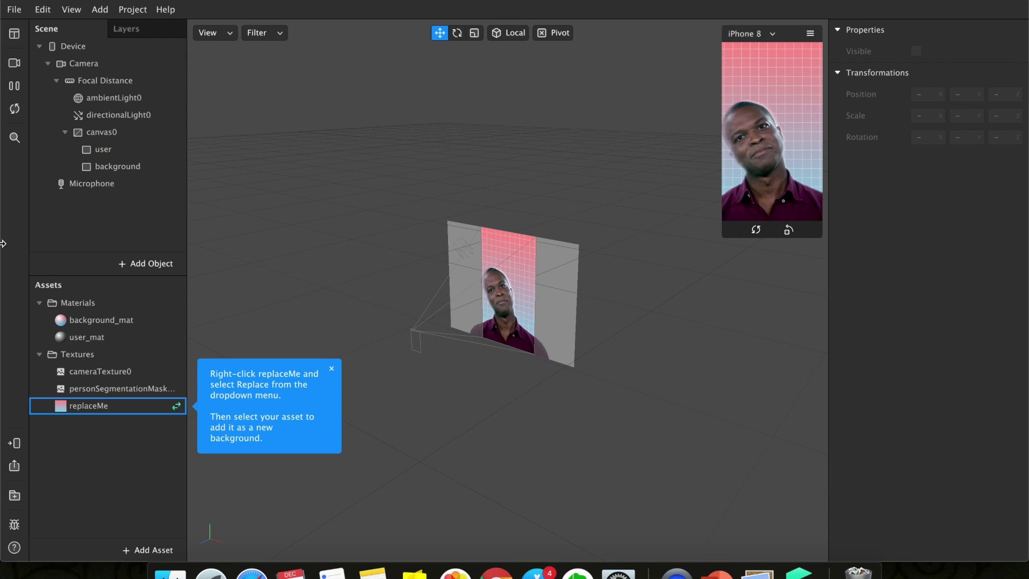
Replace the replaceMe texture with christmas-themed-background-in-the-snow.jpg from the Christmas Assets folder.
click(83, 405)
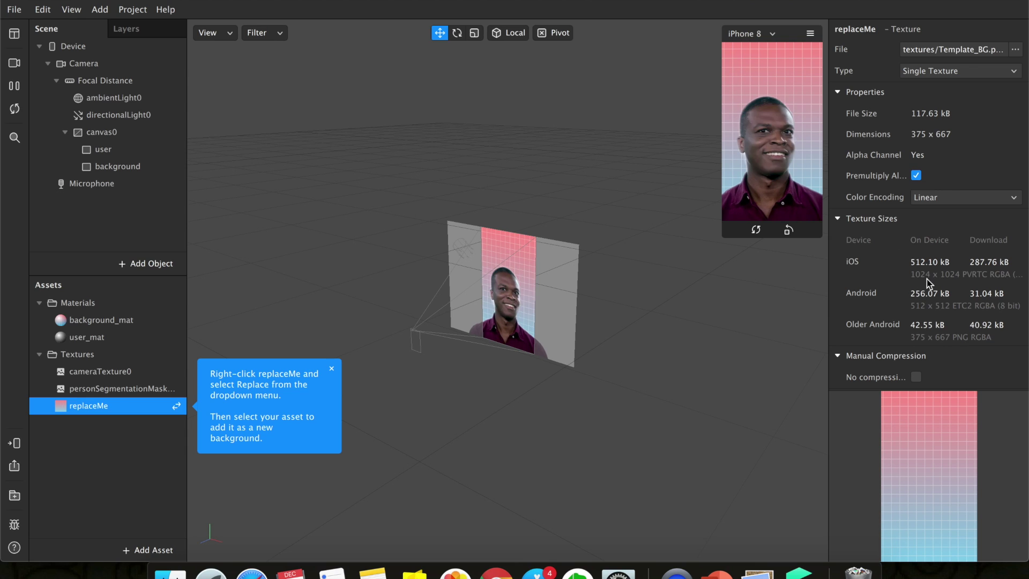
right_click(79, 410)
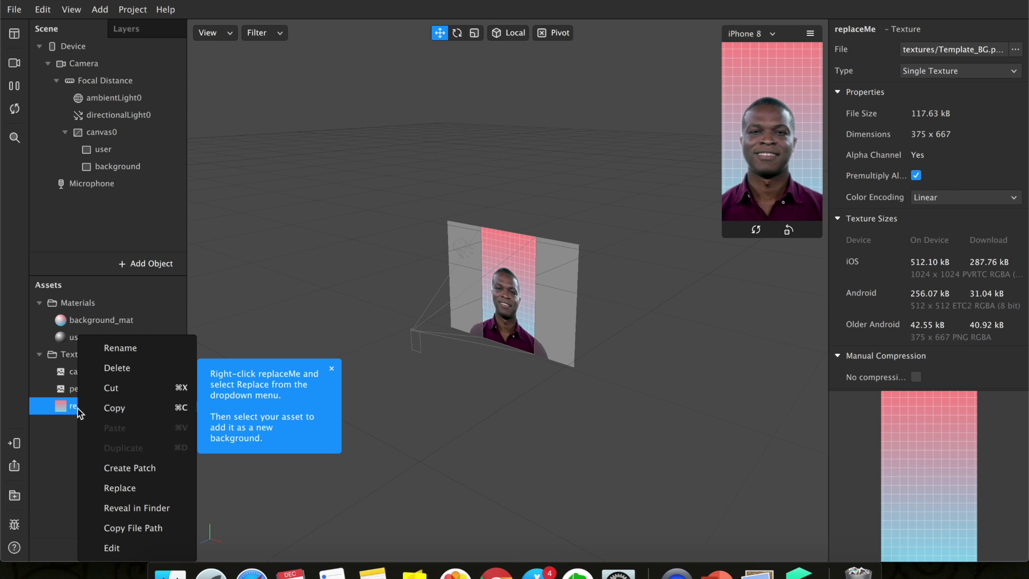
click(129, 489)
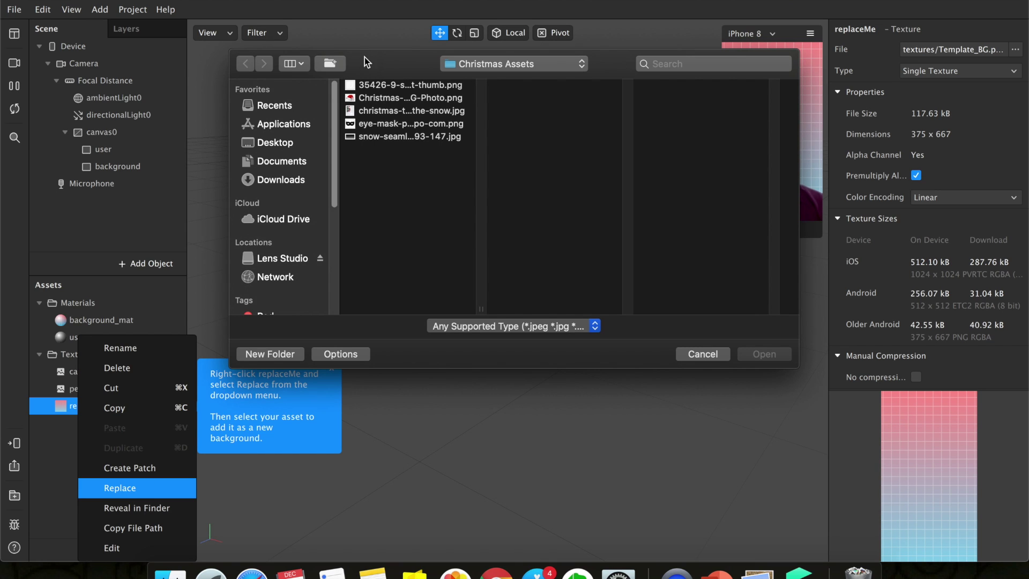
click(369, 112)
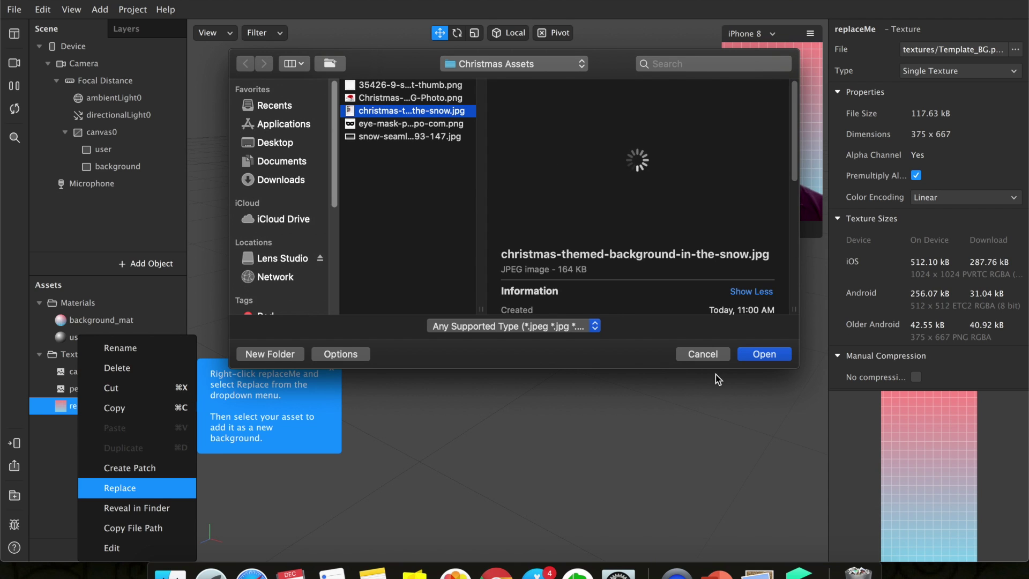
click(739, 355)
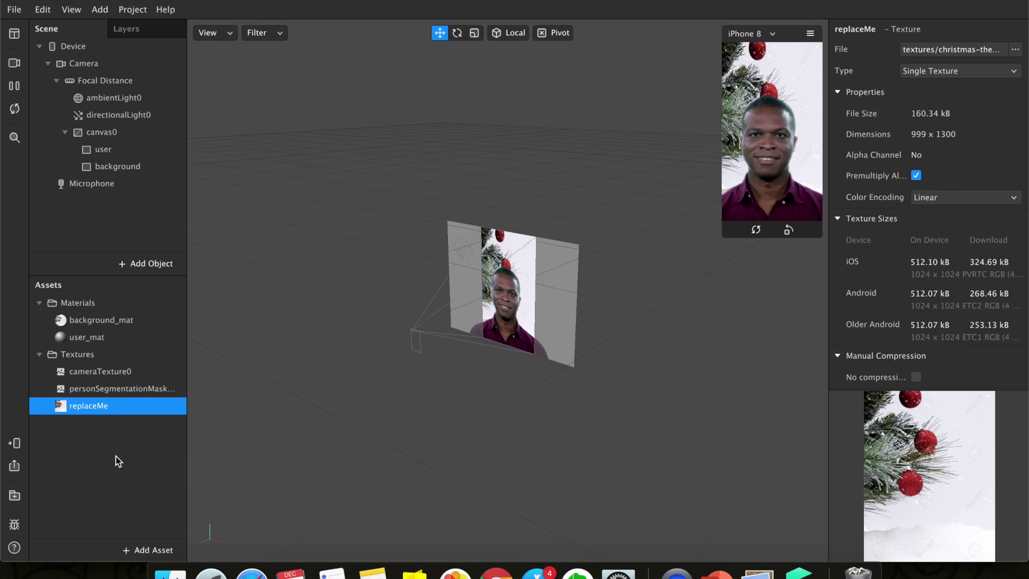
click(143, 265)
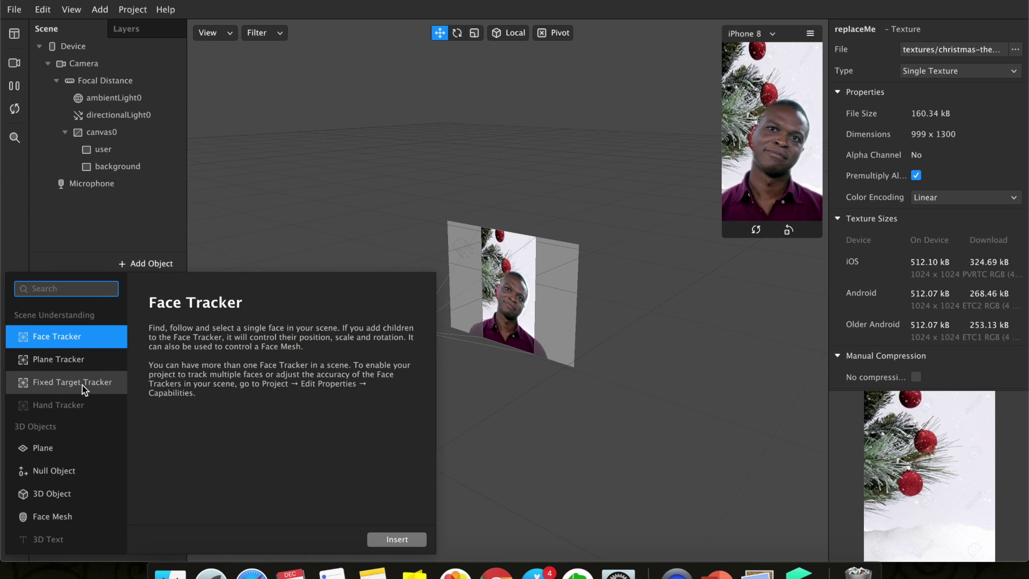
scroll(81, 389, down, 8)
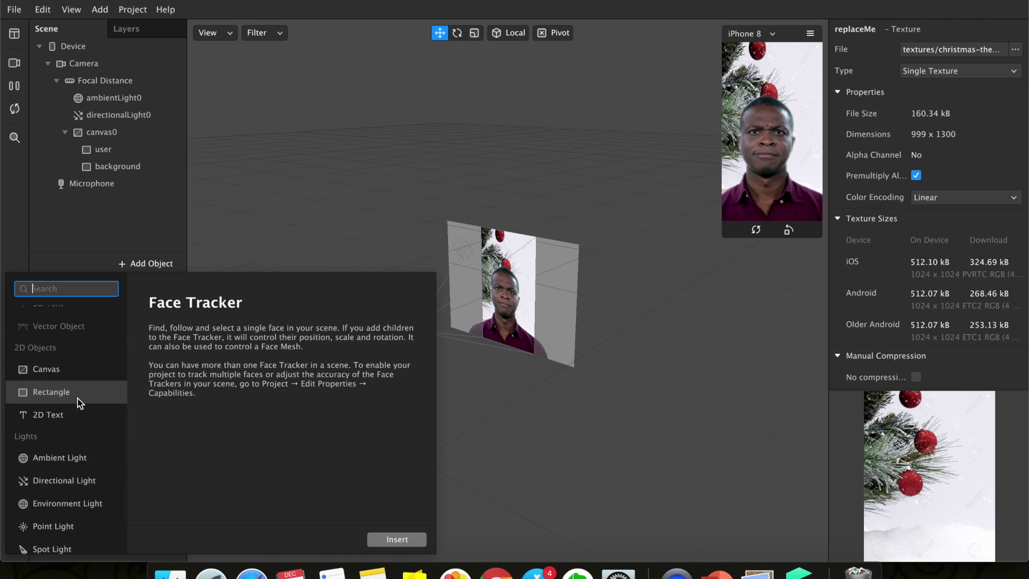
scroll(78, 397, up, 8)
click(131, 265)
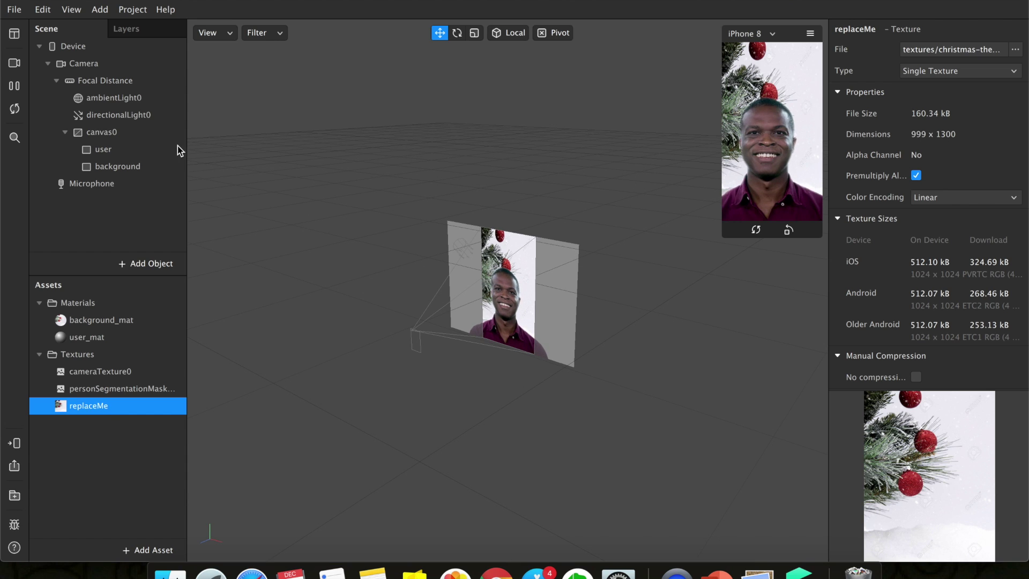
Insert a Particle System object into the scene.
click(145, 264)
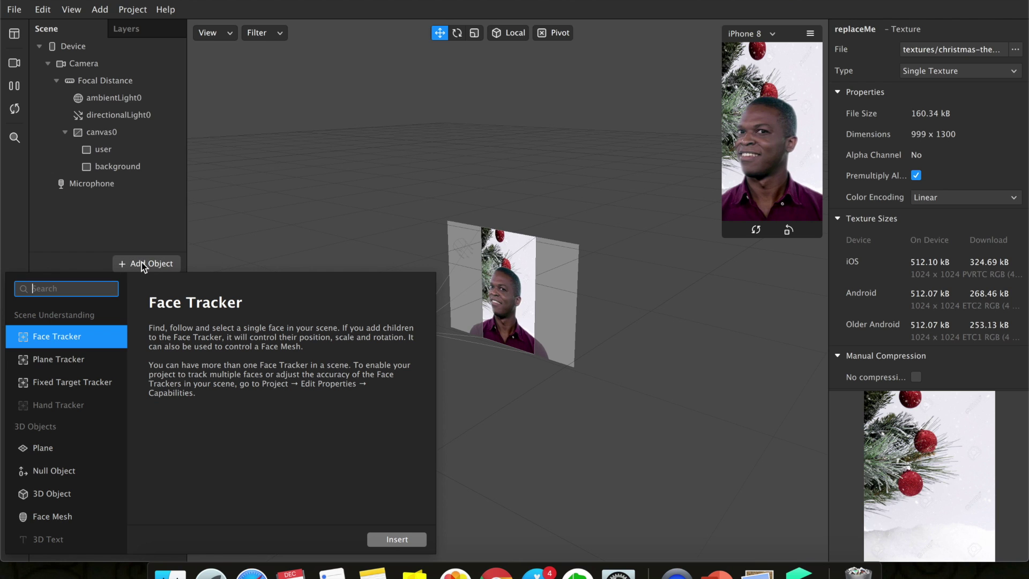
scroll(76, 348, down, 10)
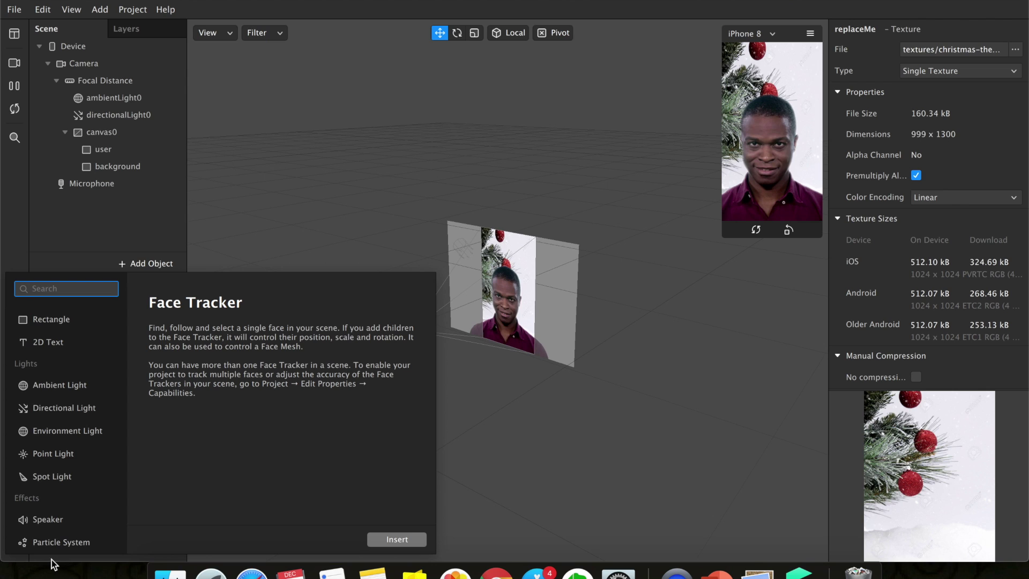
click(50, 547)
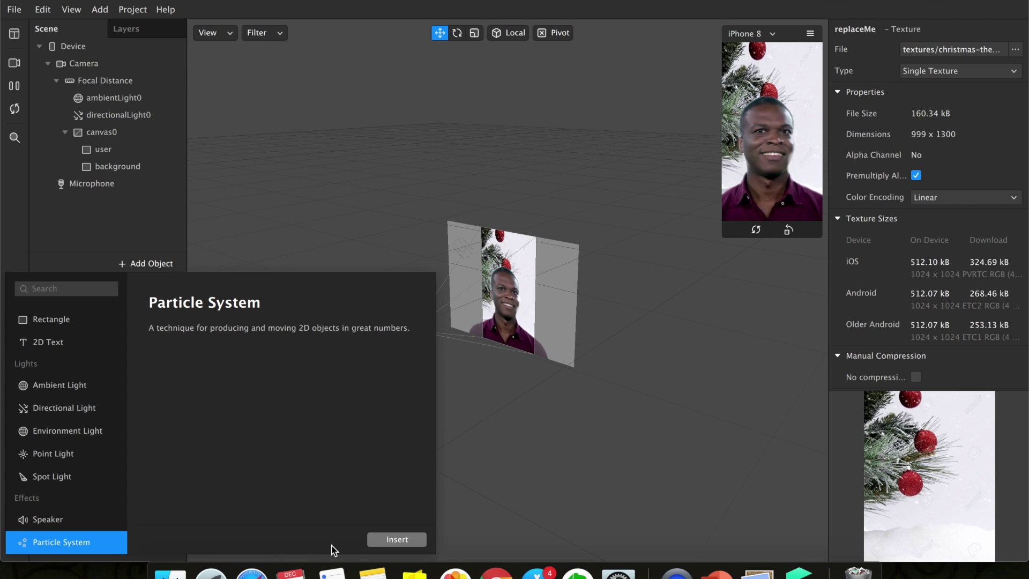
click(370, 540)
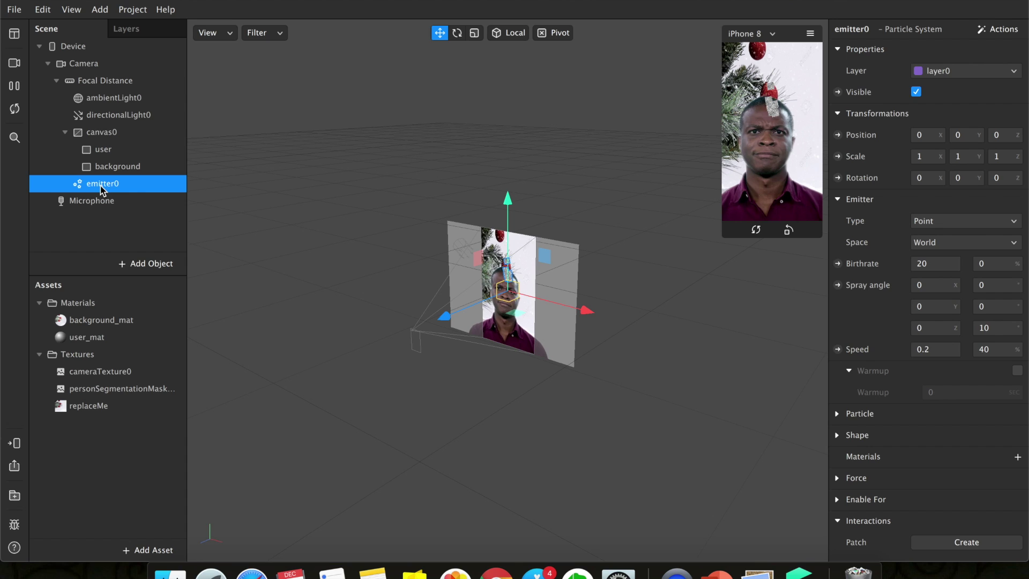
Move the particle emitter out of Focal Distance to the scene's top level and position it at about Y 0.22, Z 0.15.
drag(102, 191, 67, 226)
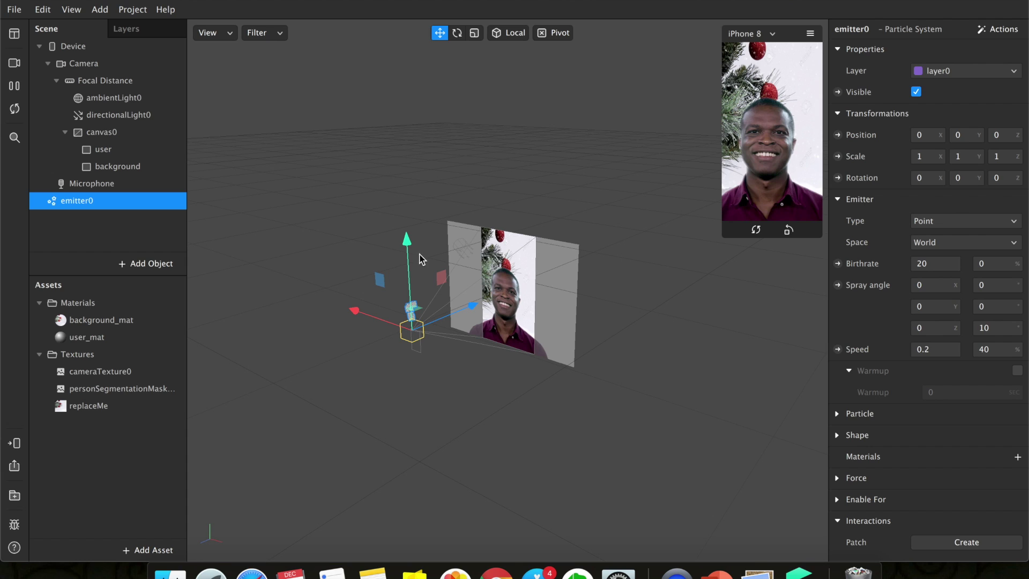
drag(440, 324, 469, 306)
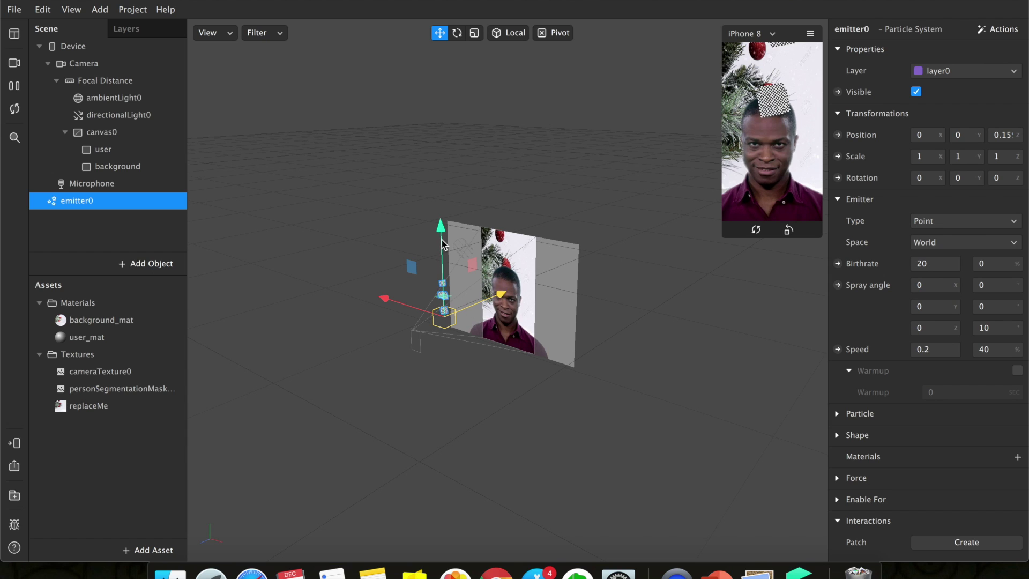
drag(442, 239, 454, 175)
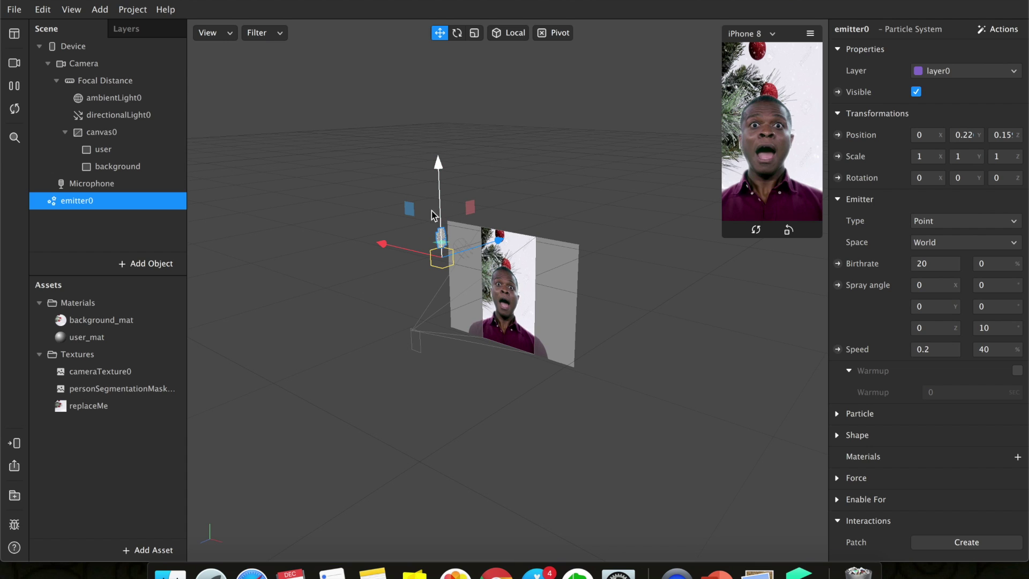
Set the particle emitter's X spray angle to -180 degrees.
click(925, 286)
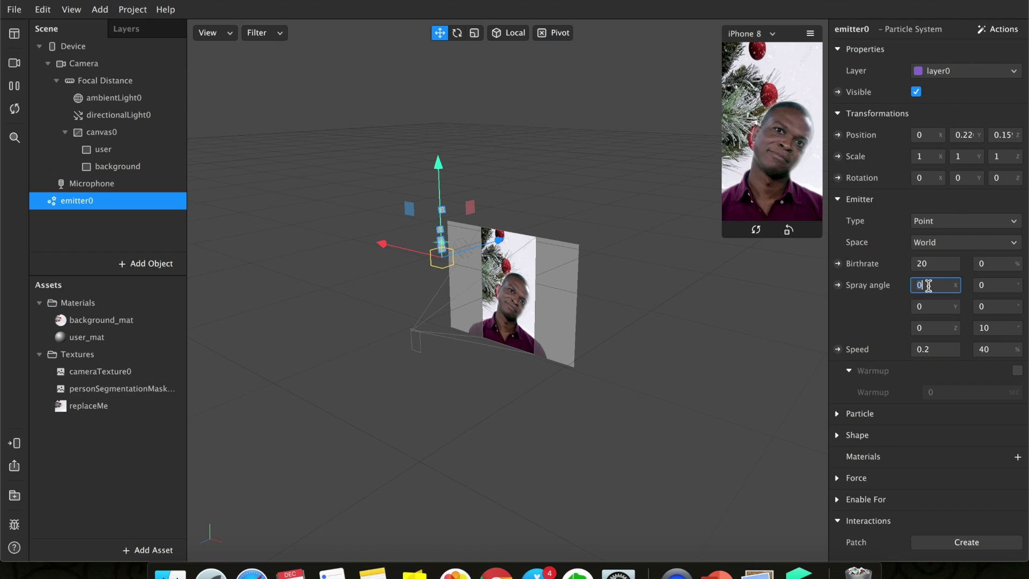
key(BackSpace)
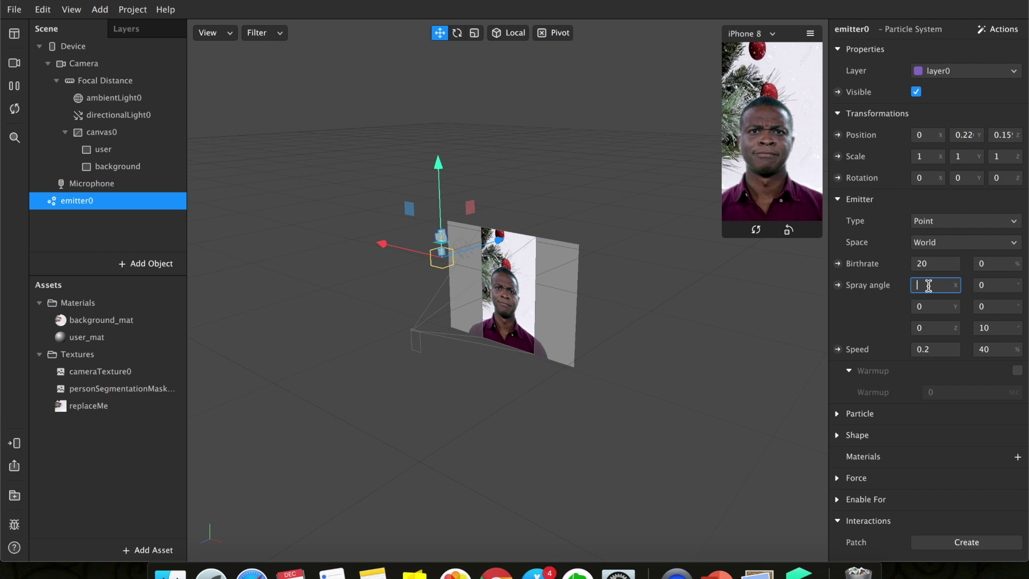
text(-180)
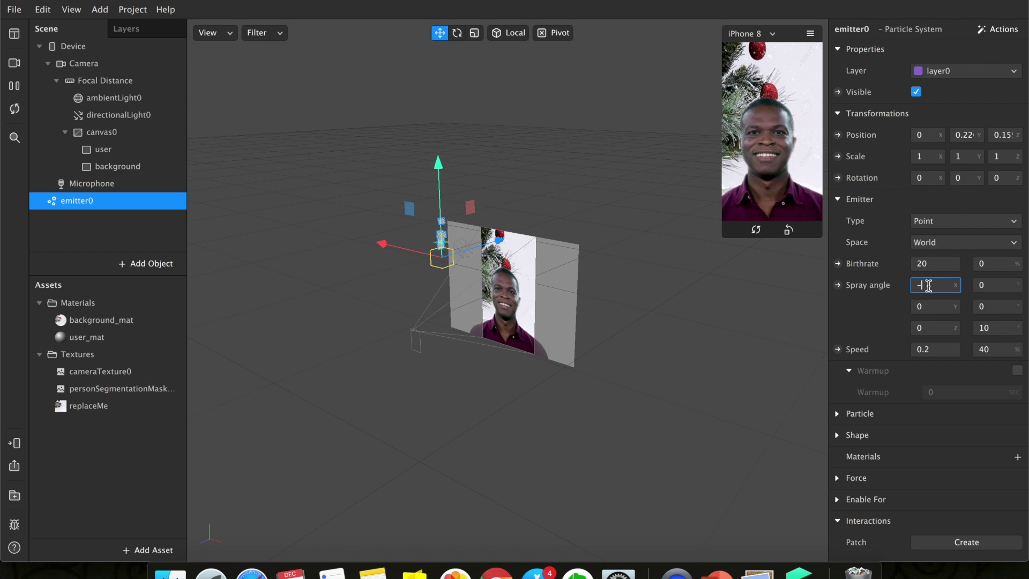
key(Return)
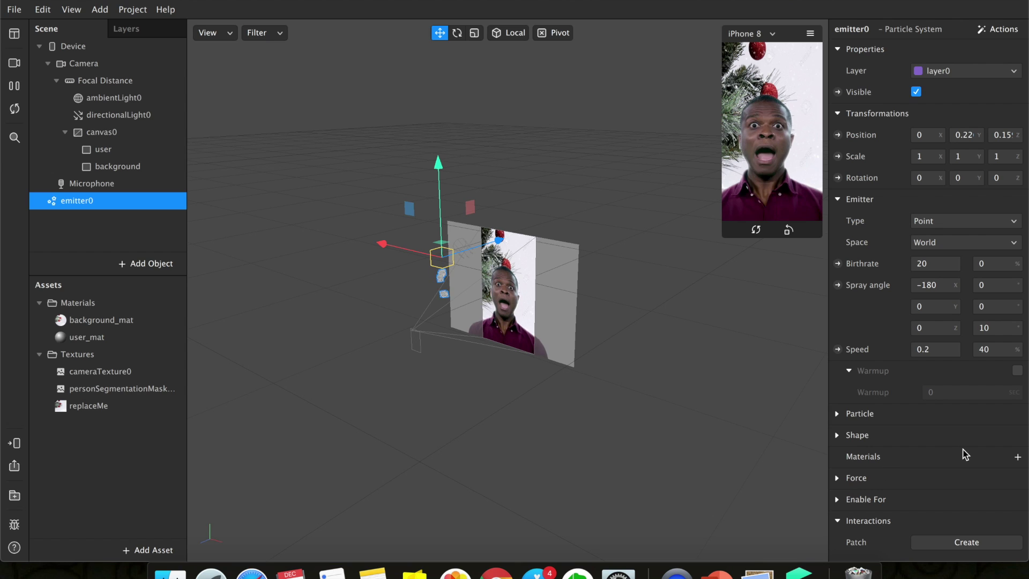
Create a new material for the particle emitter and rename it snow_mat.
click(1018, 457)
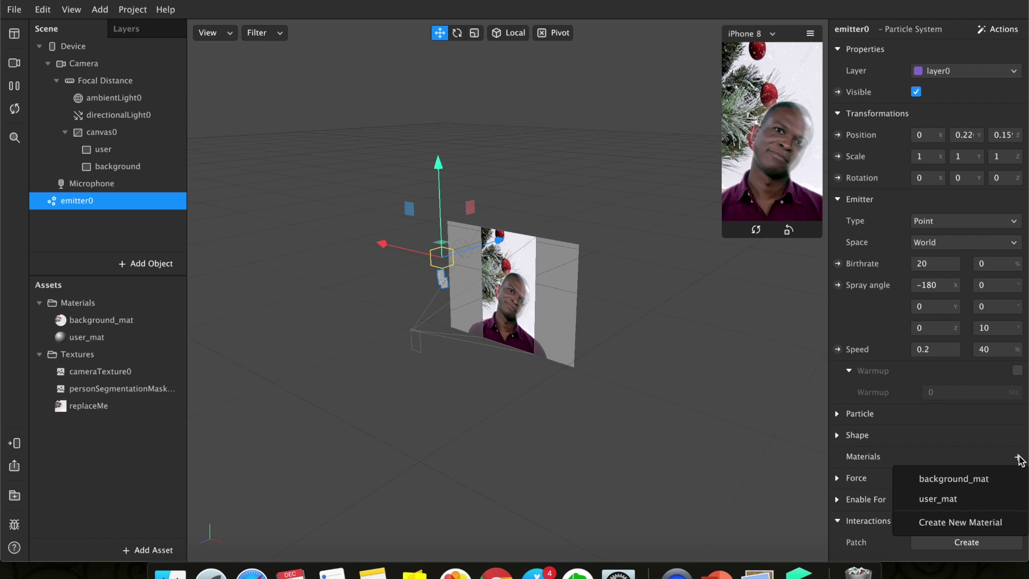
click(954, 527)
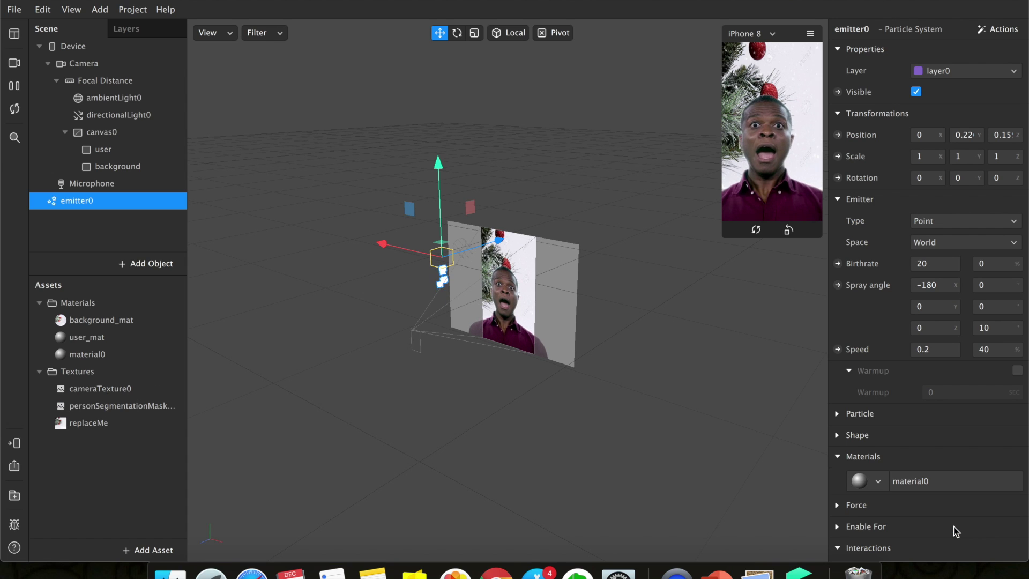
click(97, 359)
right_click(99, 365)
click(115, 372)
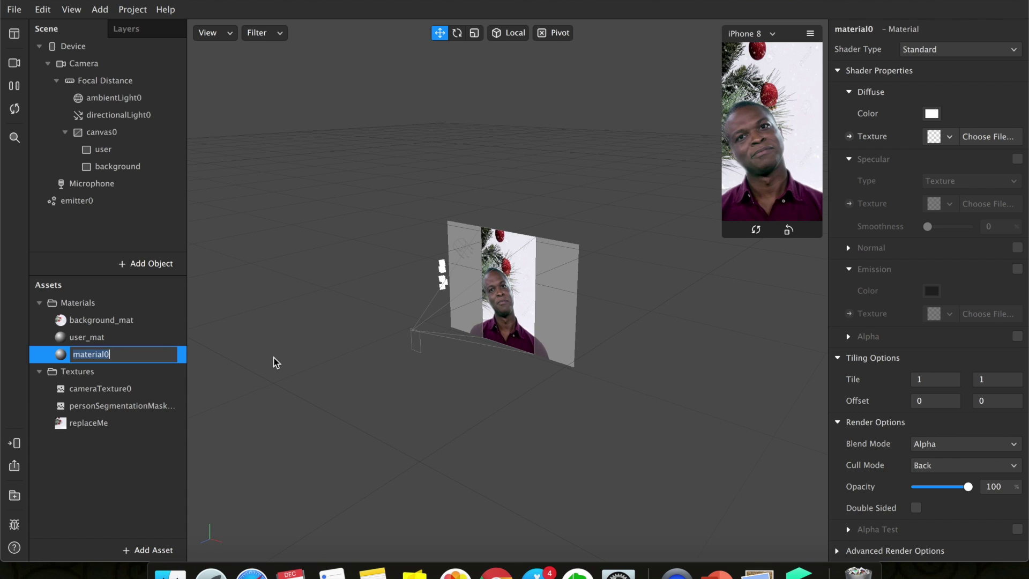
text(snow_mat)
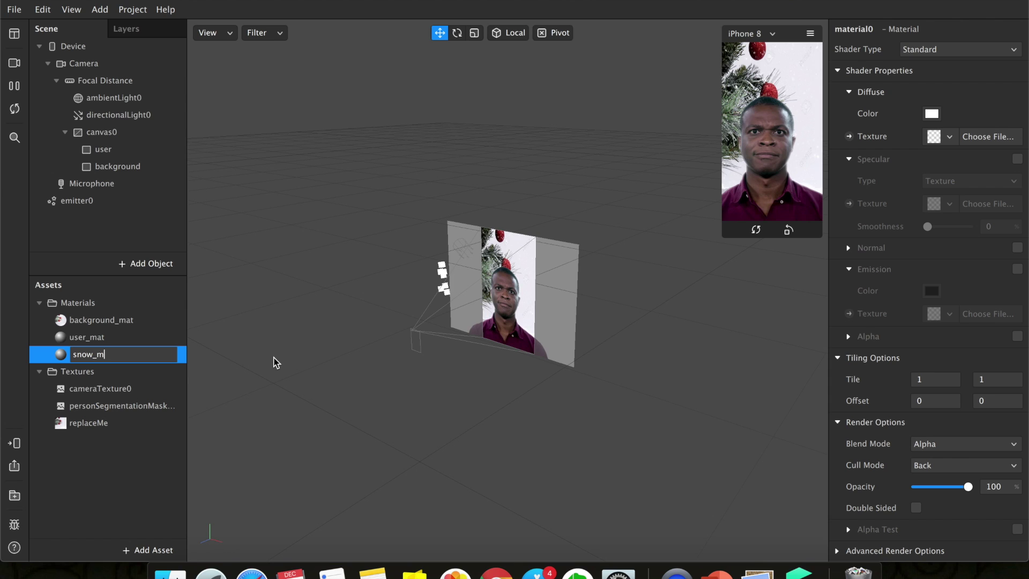
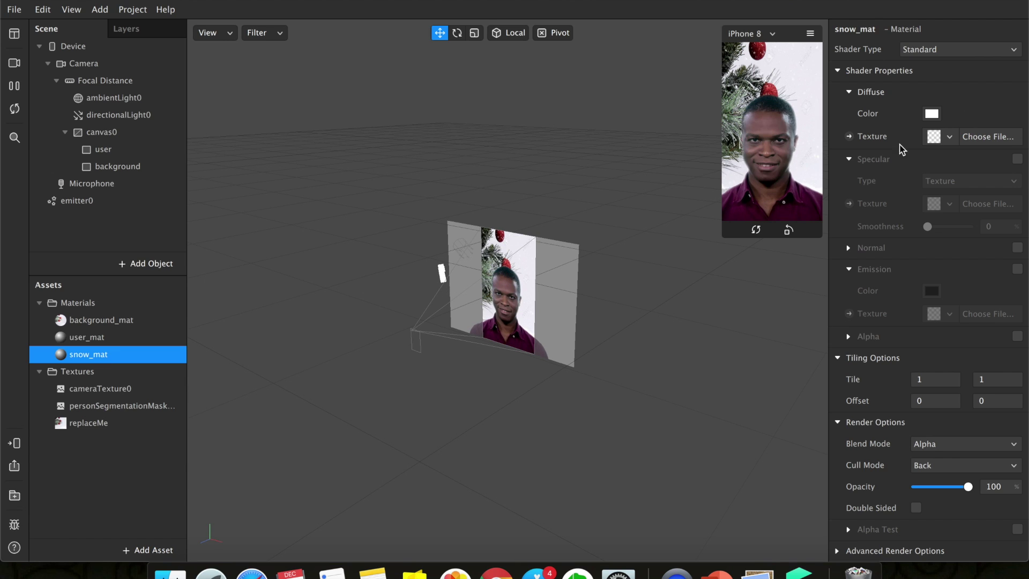
Load 35426-9-snow-clipart-thumb.png from Christmas Assets as the diffuse texture of snow_mat.
click(939, 138)
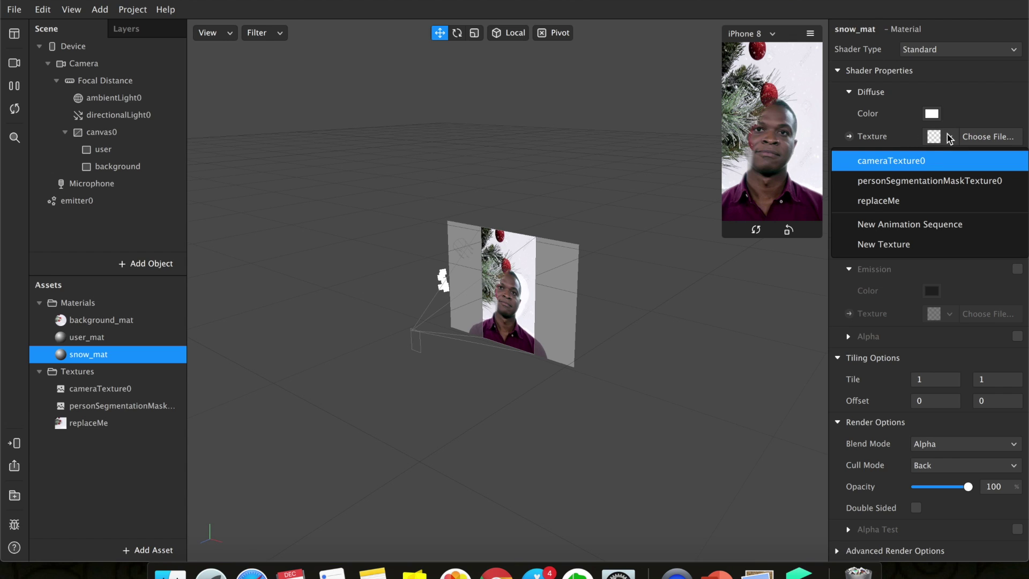
click(889, 247)
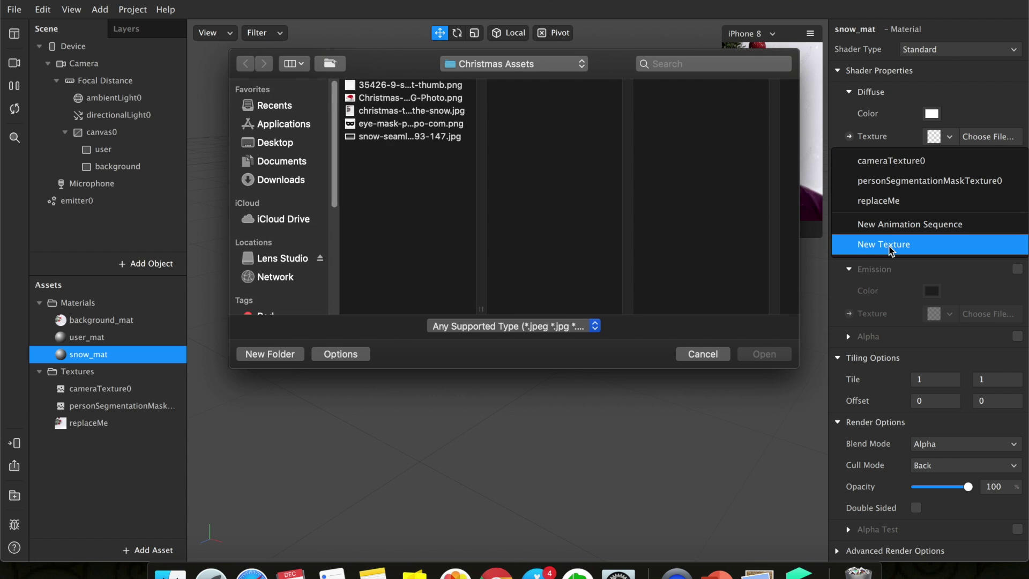
click(414, 87)
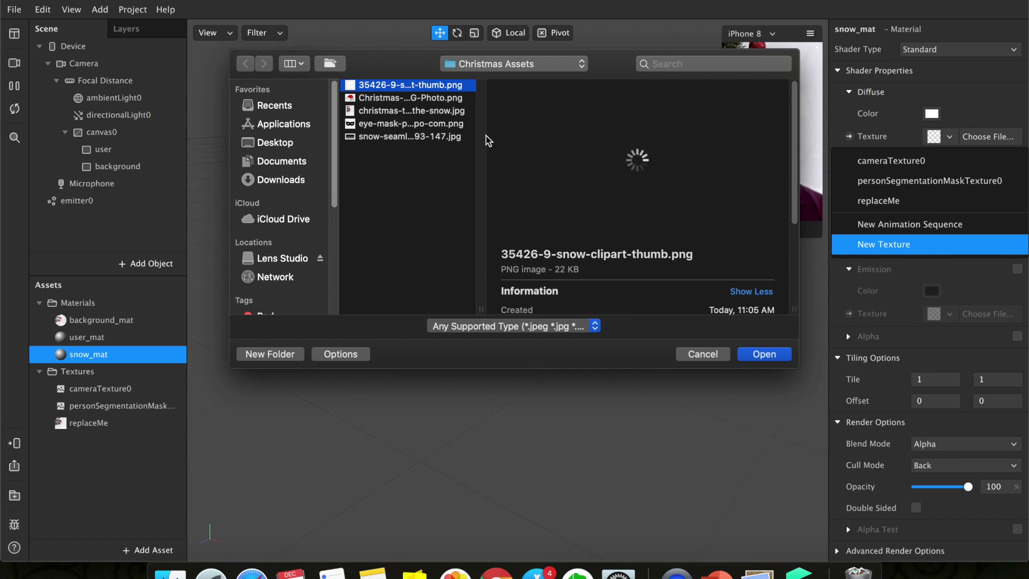
key(Return)
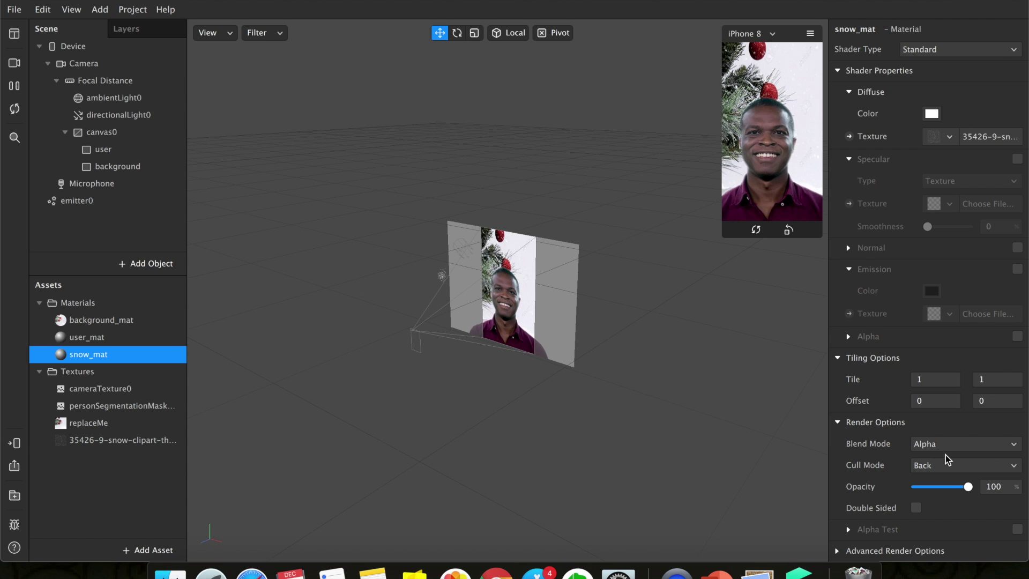
scroll(911, 388, down, 1)
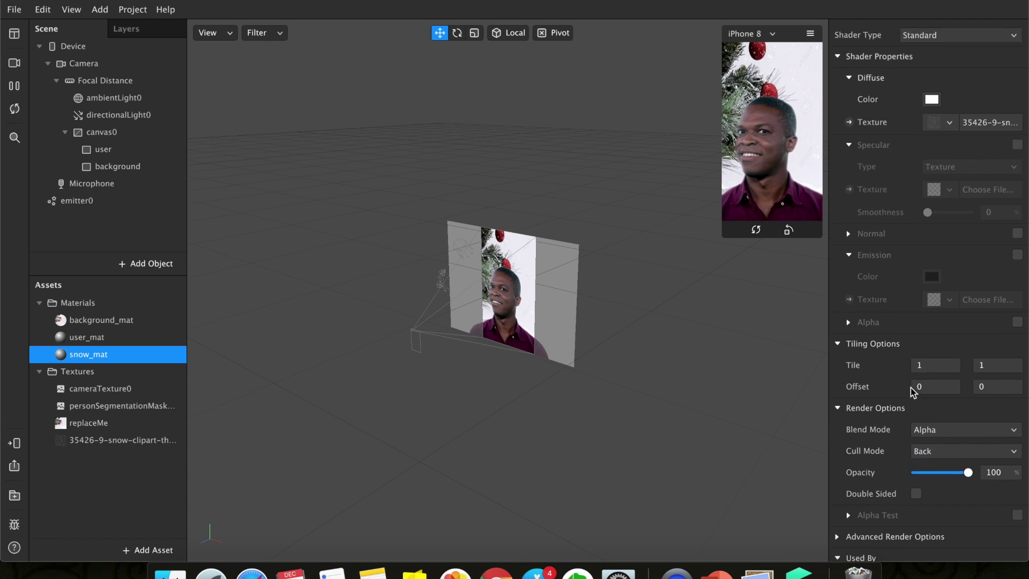
scroll(911, 388, down, 2)
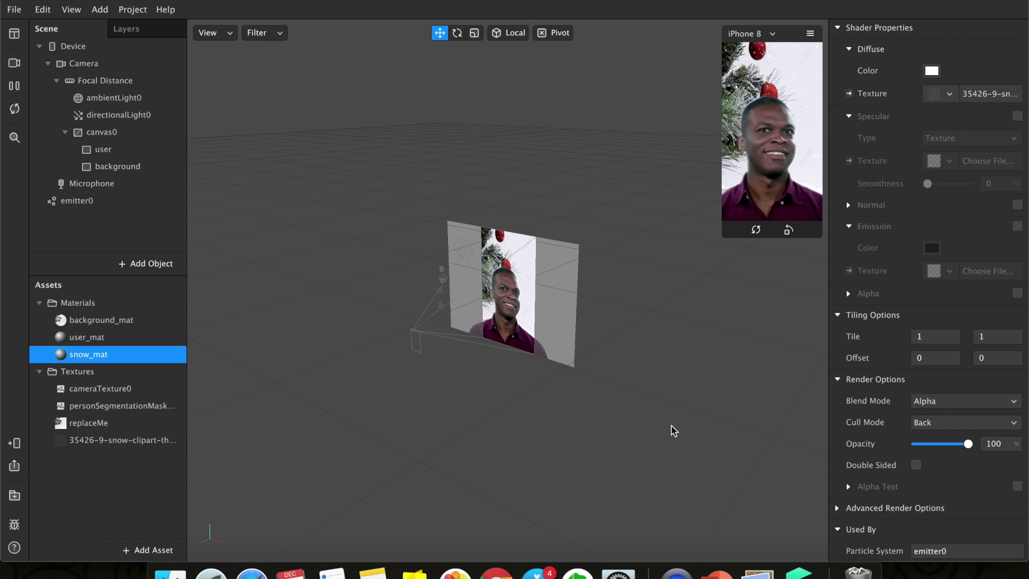
Set the particle scale of emitter0 to 0.2.
click(124, 206)
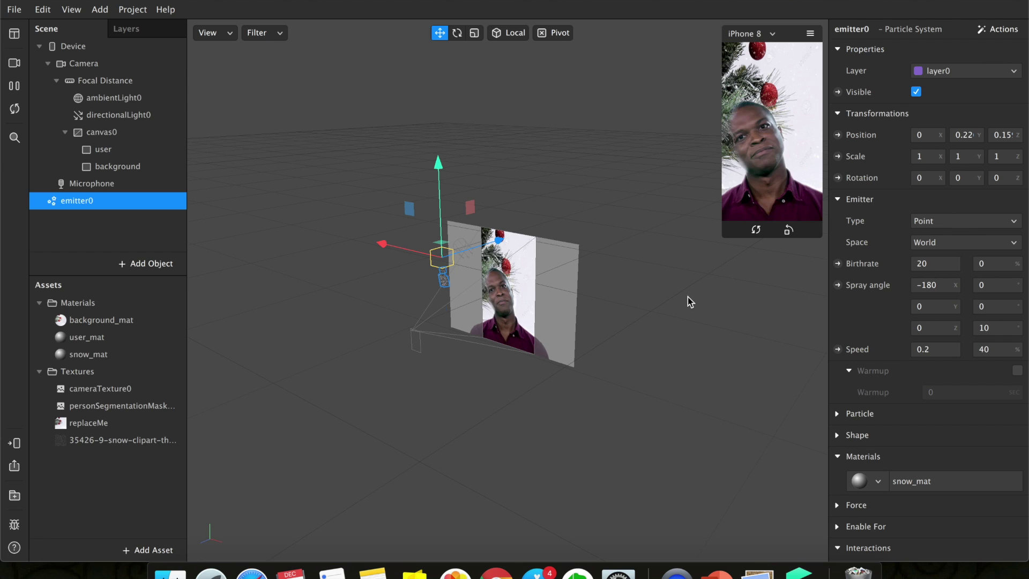
click(837, 414)
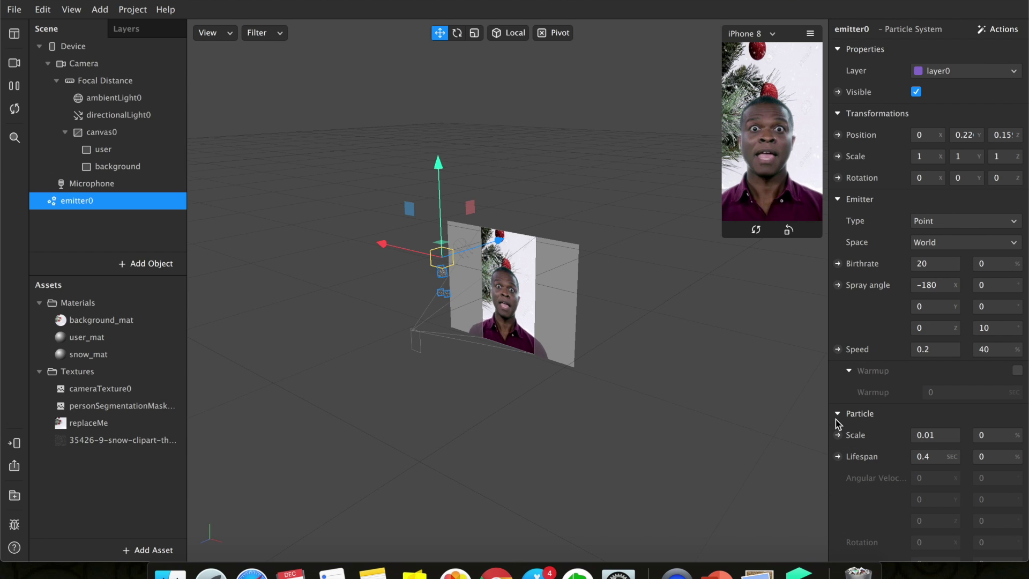
scroll(899, 389, down, 5)
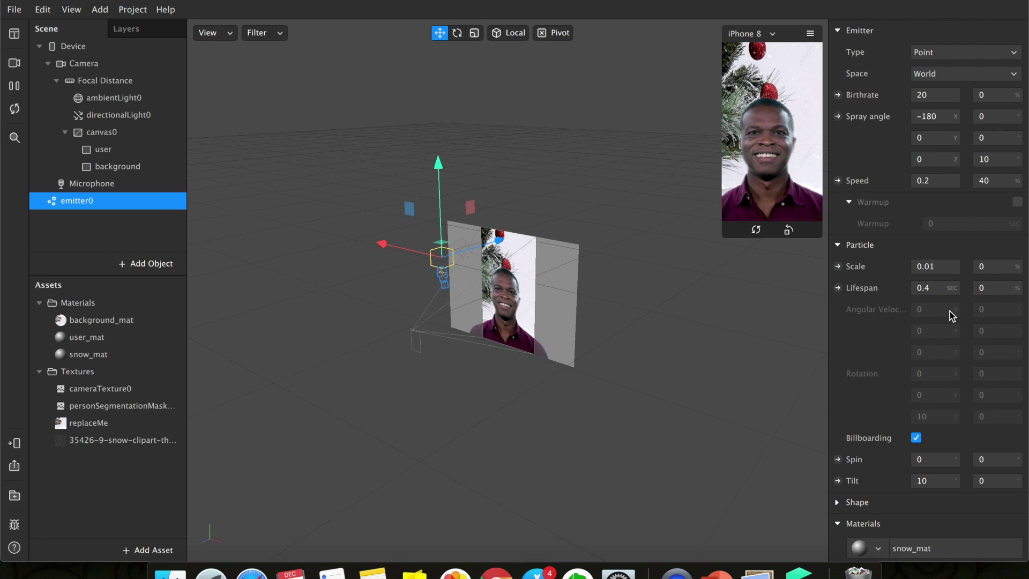
click(936, 268)
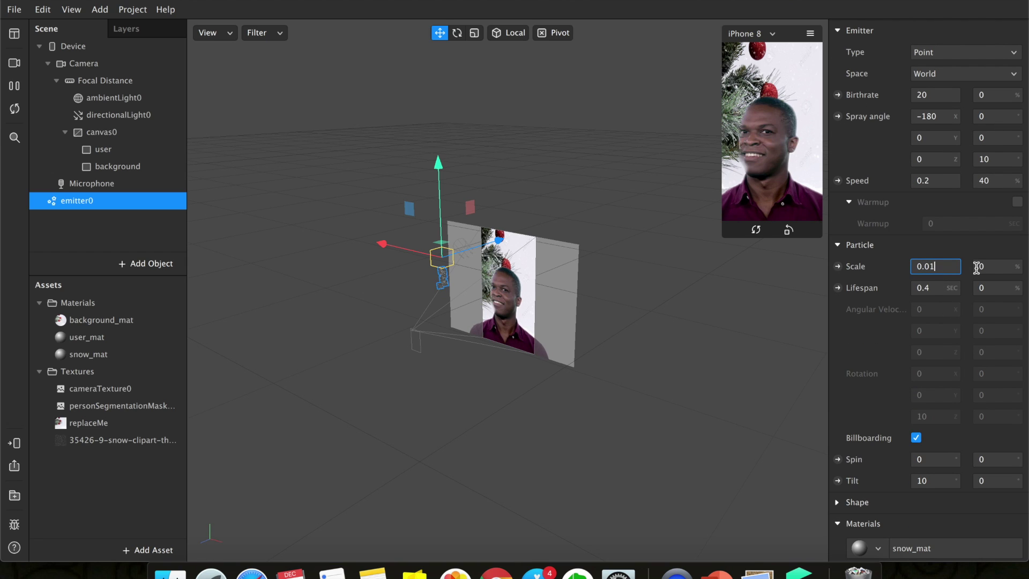
key(BackSpace)
key(BackSpace)
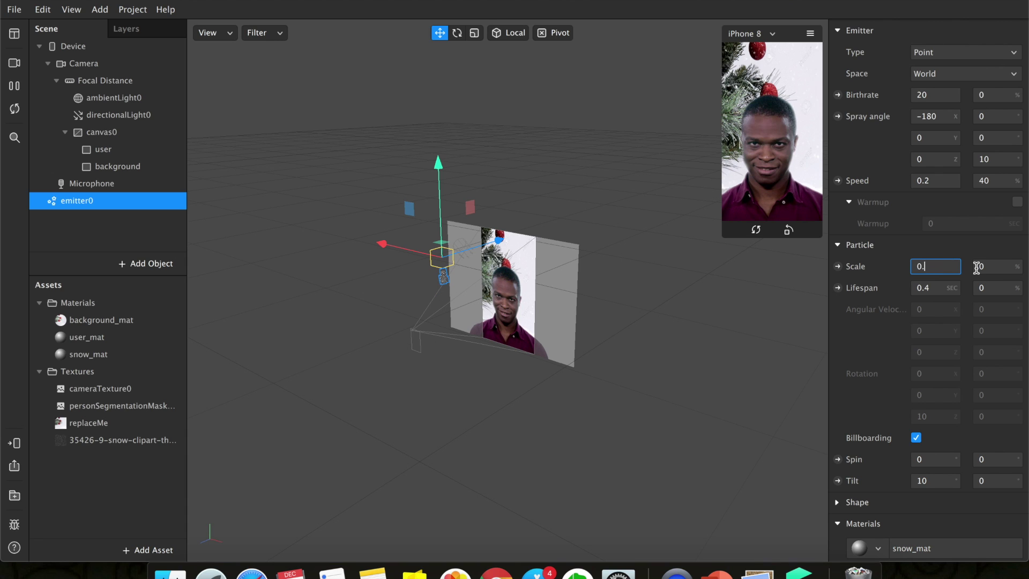
text(2)
key(Return)
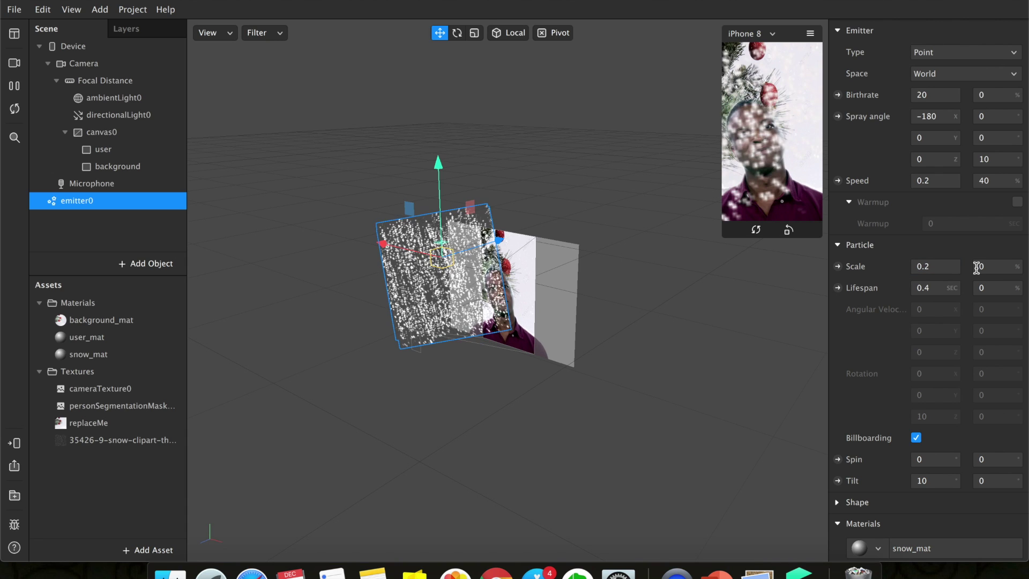
Reduce the emitter's particle scale to 0.1.
click(949, 270)
key(BackSpace)
text(1)
key(Return)
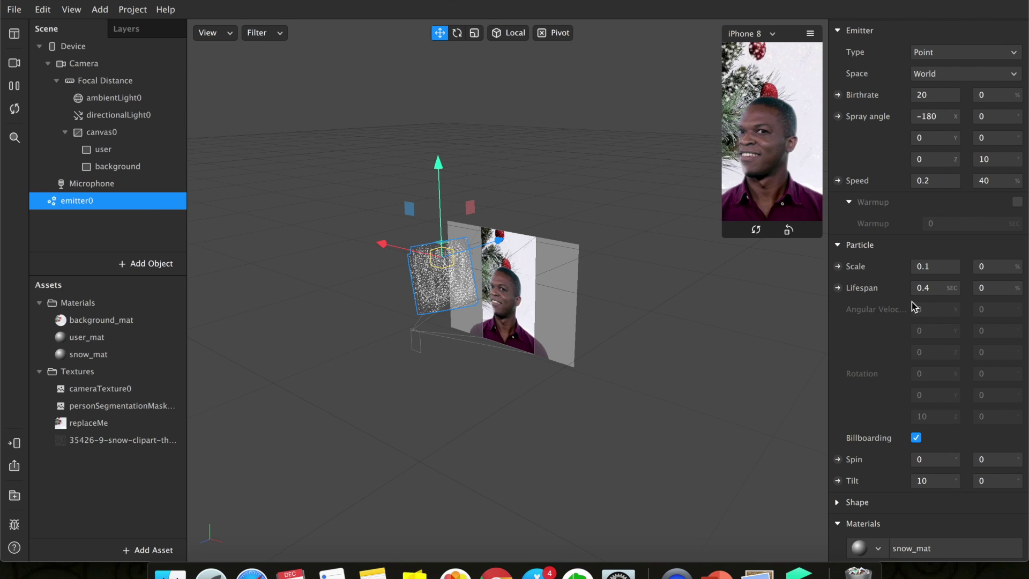
Set the emitter's birthrate to 10.
scroll(874, 269, up, 5)
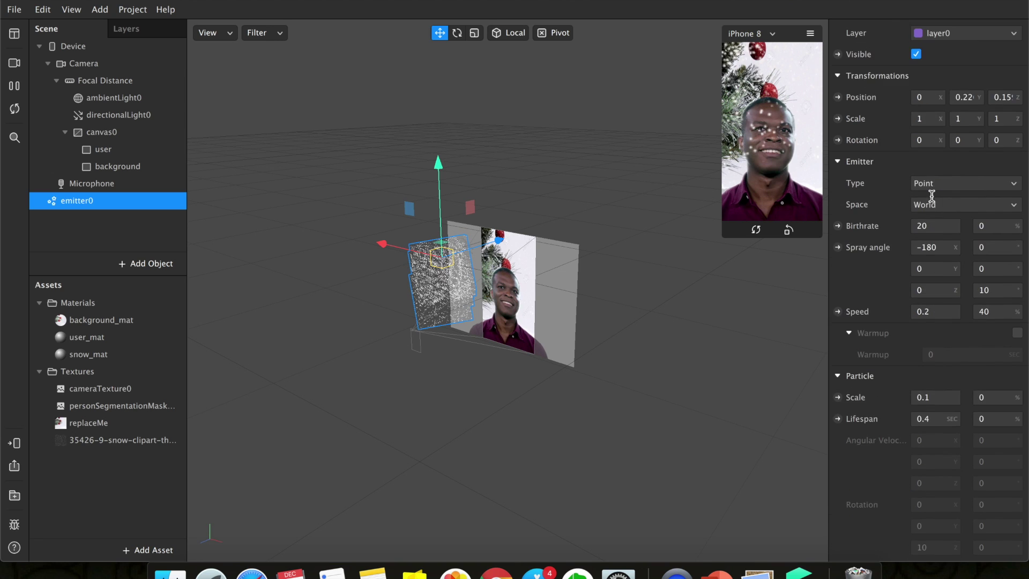
scroll(932, 195, up, 2)
click(931, 265)
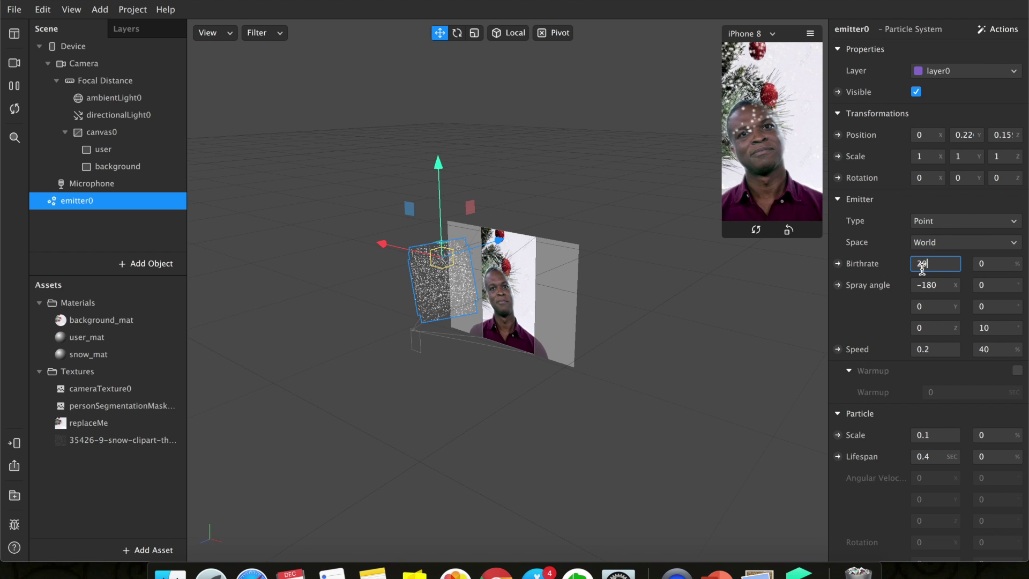
key(BackSpace)
key(BackSpace)
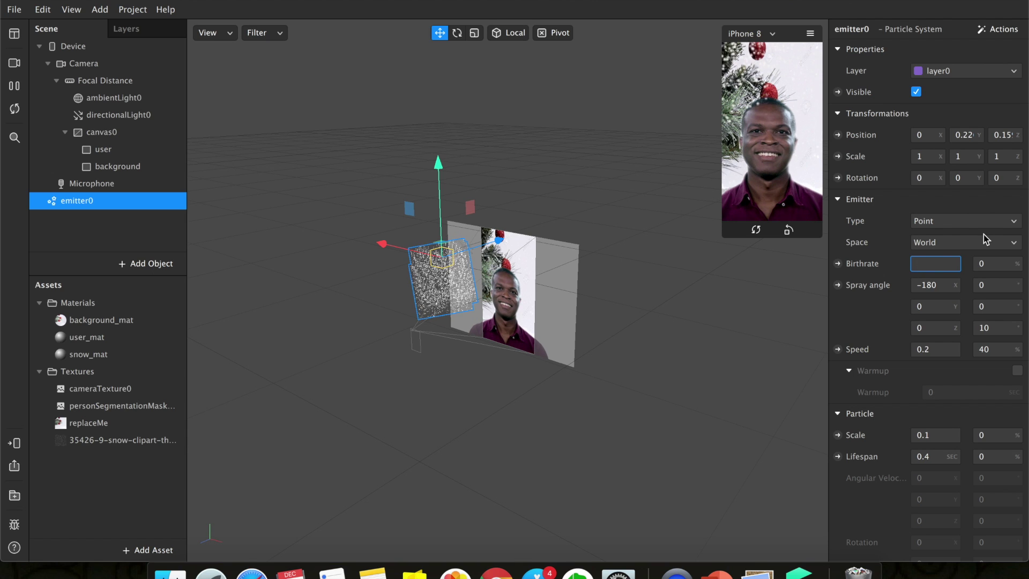
text(10)
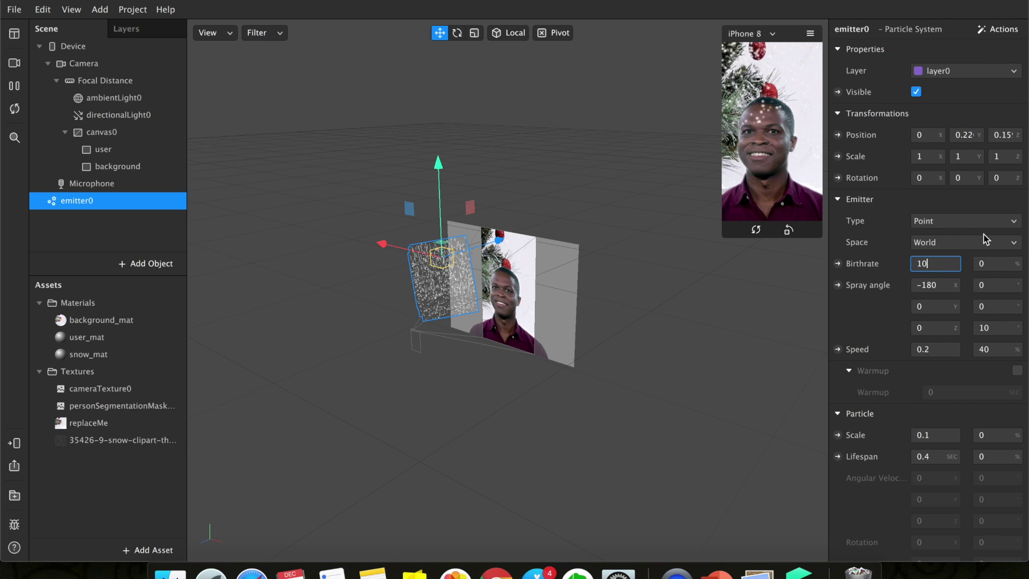
key(Return)
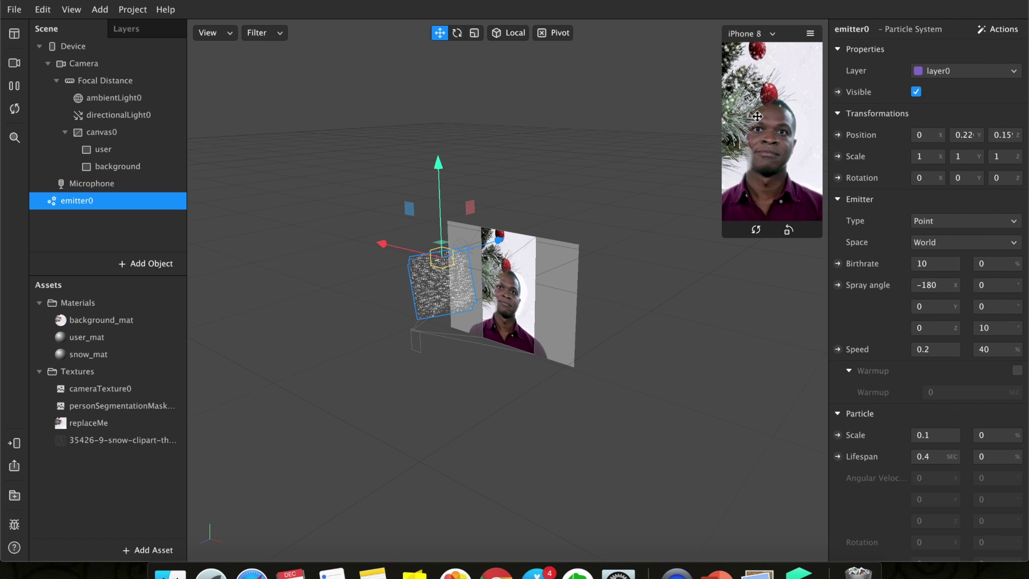
Set the lifespan of the emitter's particles to 4 seconds.
double_click(942, 456)
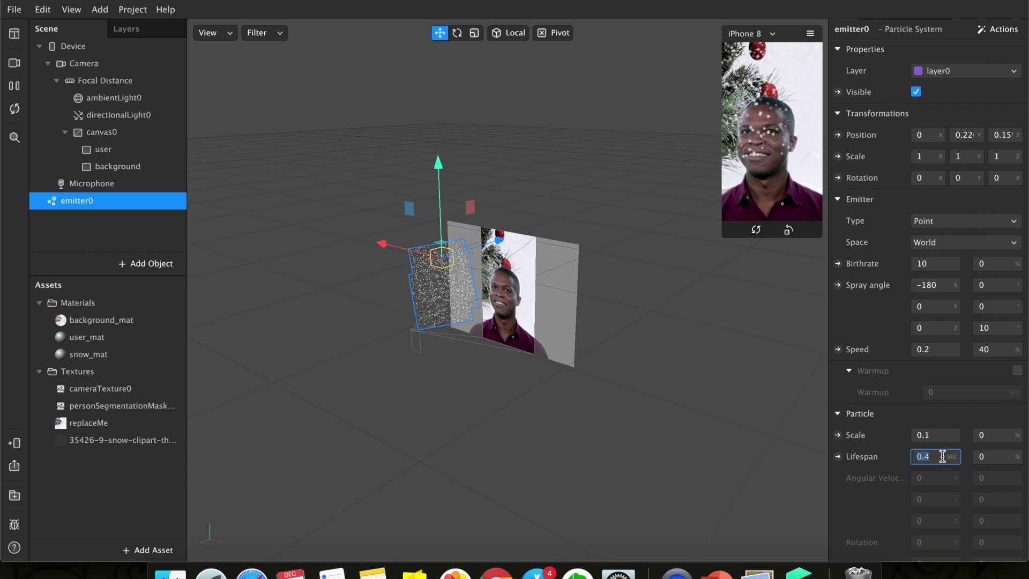
key(BackSpace)
text(4)
key(Return)
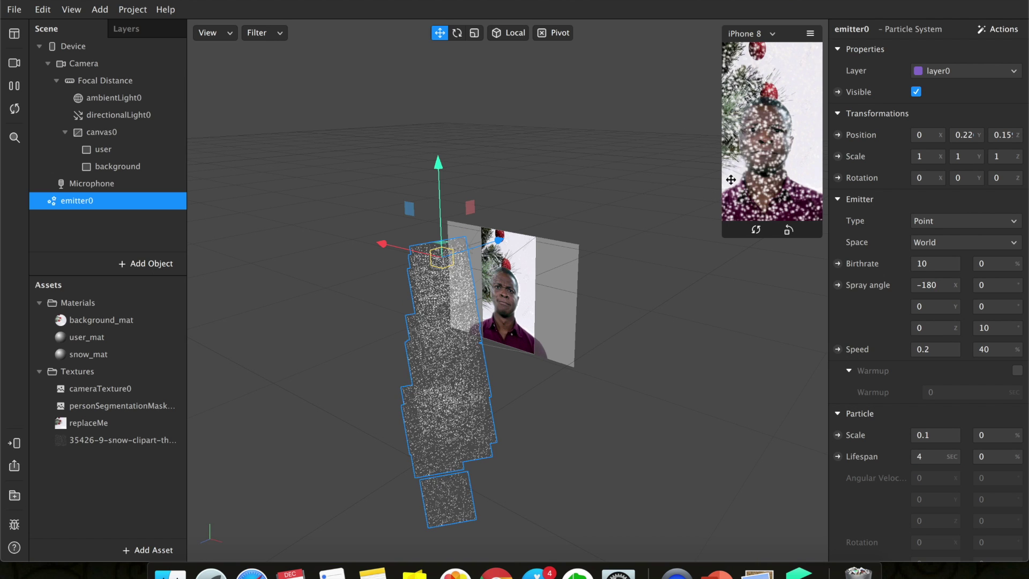
Lower the emitter's birthrate to 3.
click(933, 262)
key(BackSpace)
key(BackSpace)
text(3)
key(Return)
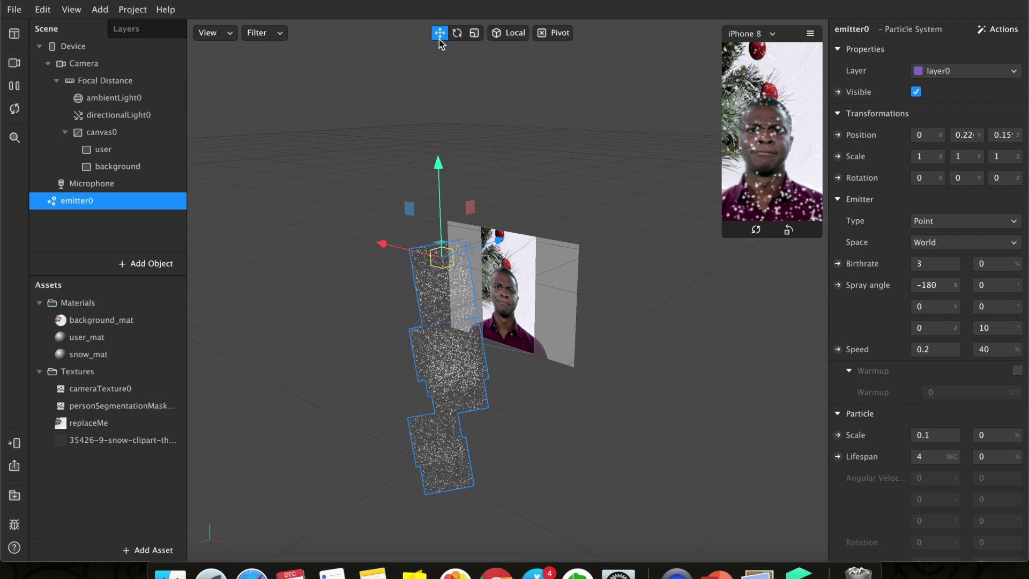
Move the particle emitter in the scene to about X -0.1, Y 0.33, Z 0.23.
drag(398, 251, 420, 250)
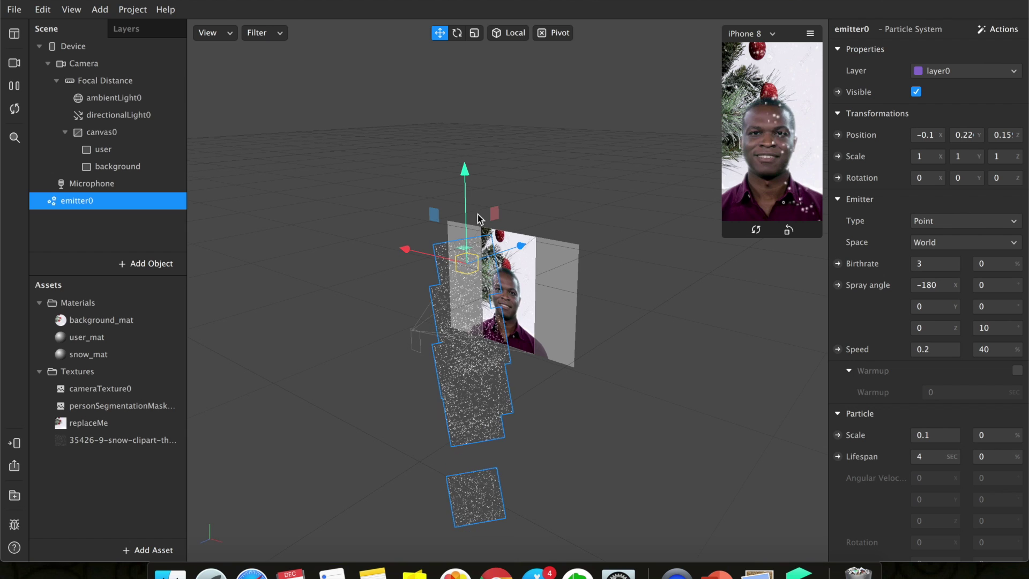
drag(471, 213, 468, 179)
drag(509, 226, 516, 223)
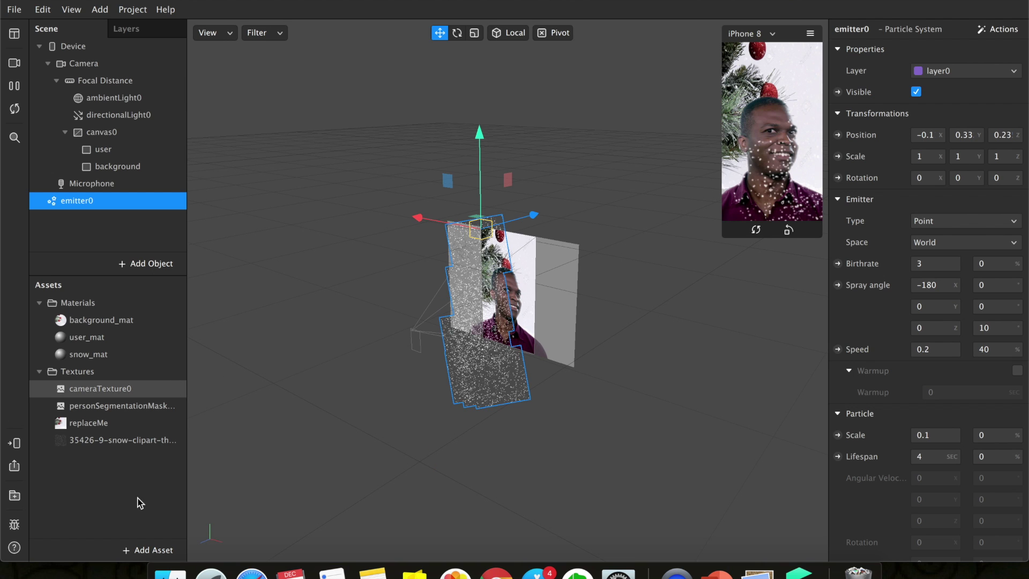
Reduce the opacity of snow_mat to 56%.
scroll(957, 452, down, 4)
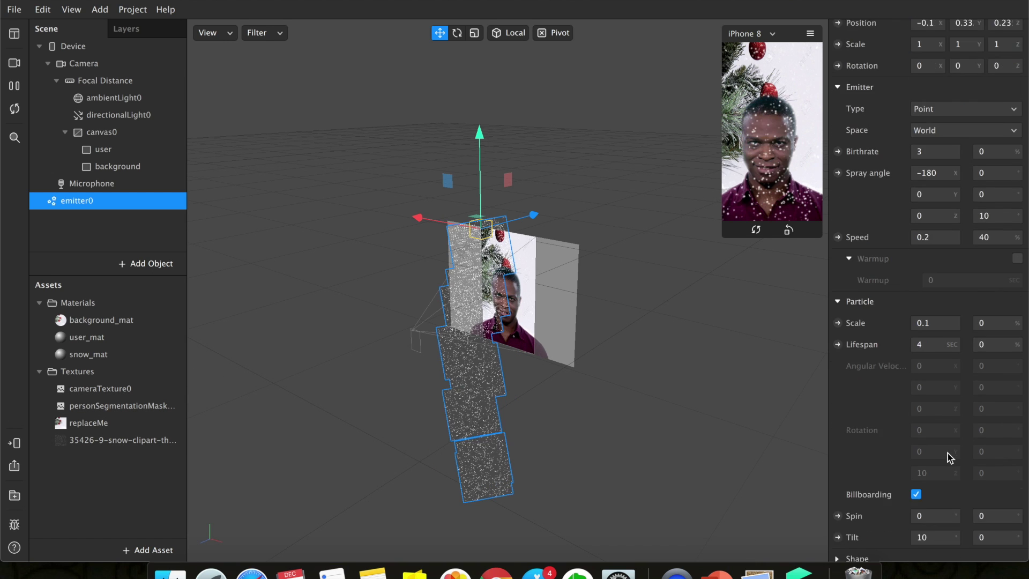
scroll(947, 453, down, 5)
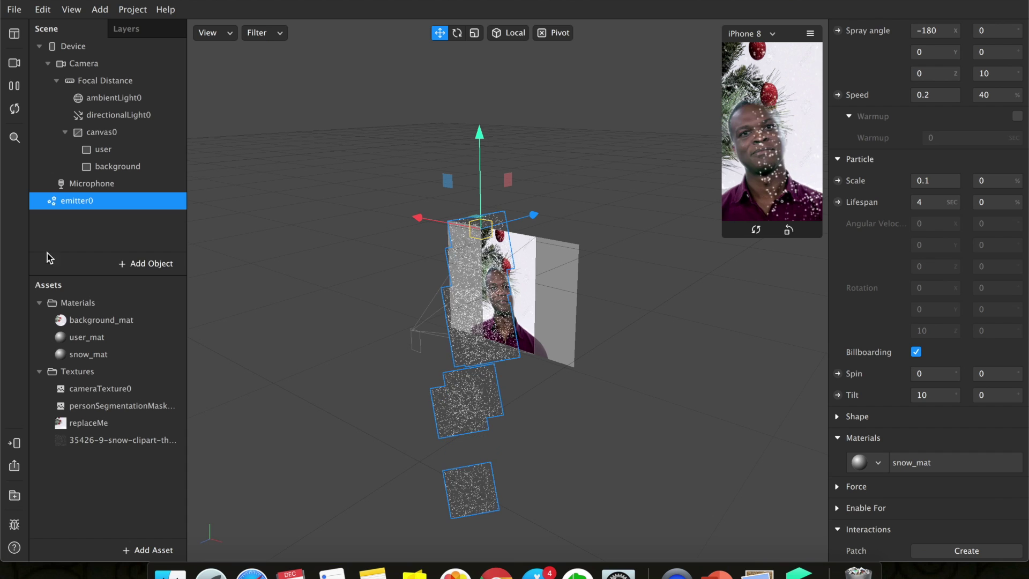
click(110, 356)
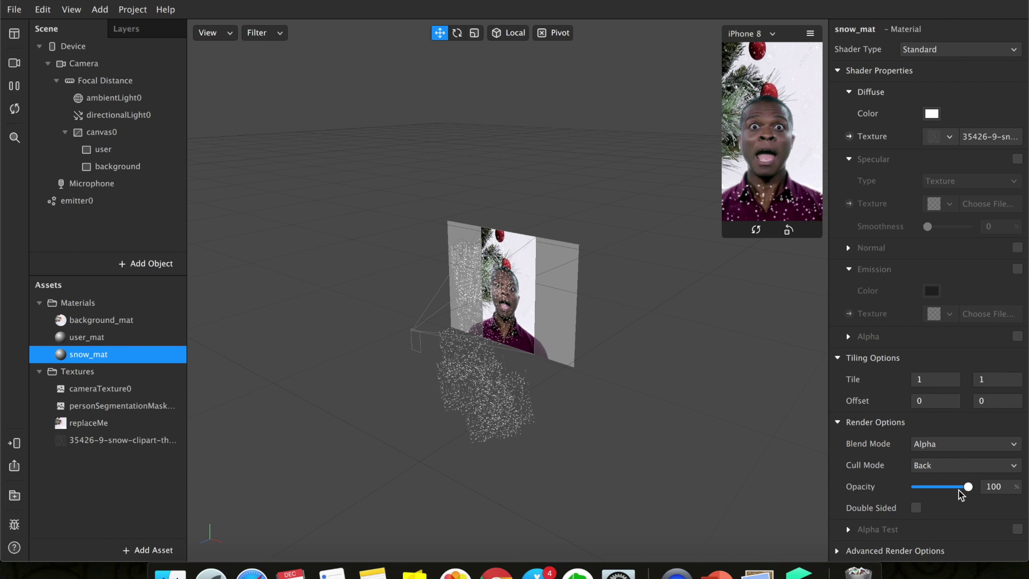
drag(967, 487, 945, 490)
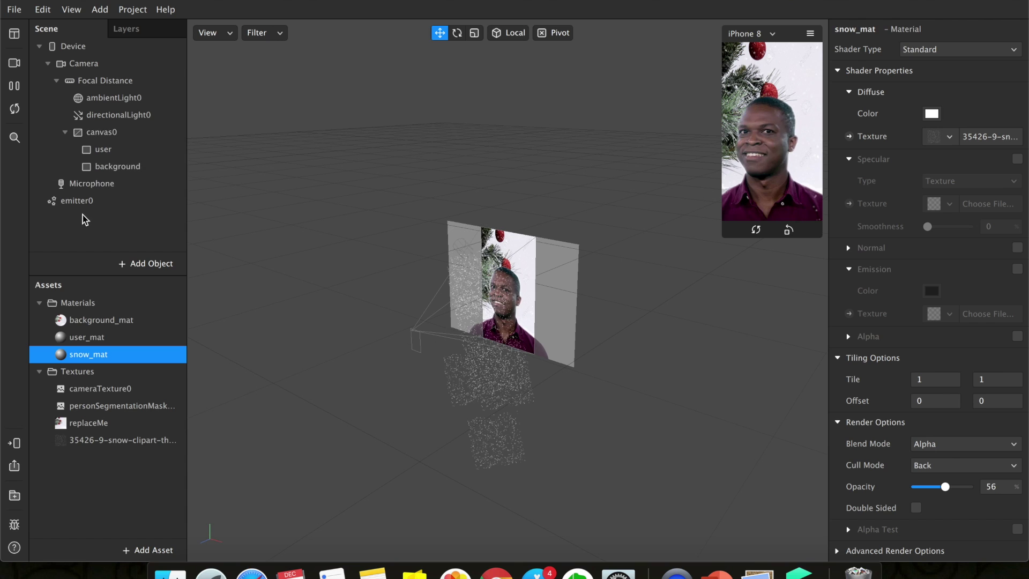
Insert a Face Tracker into the scene and add a Plane as its child.
click(138, 263)
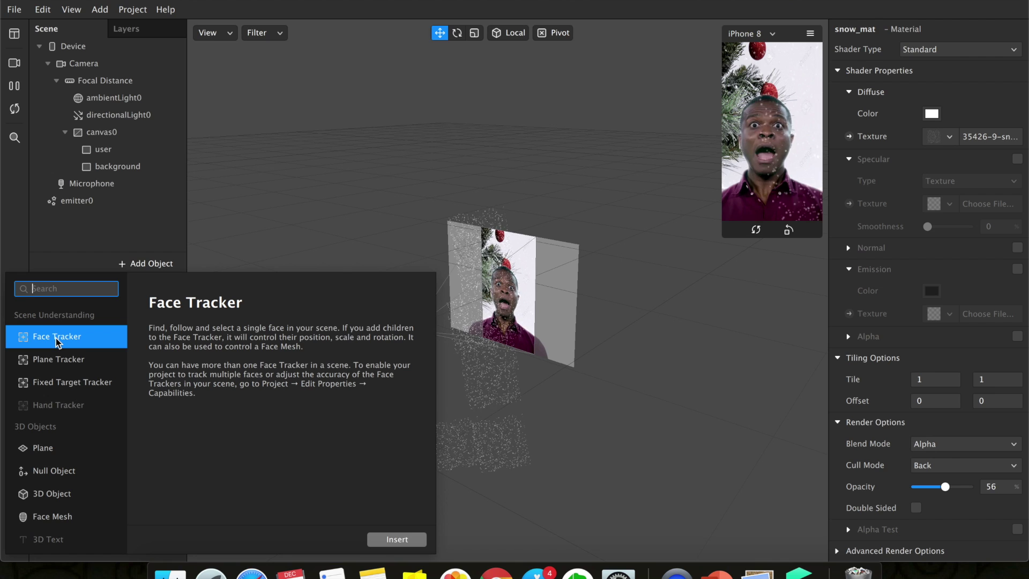
click(396, 540)
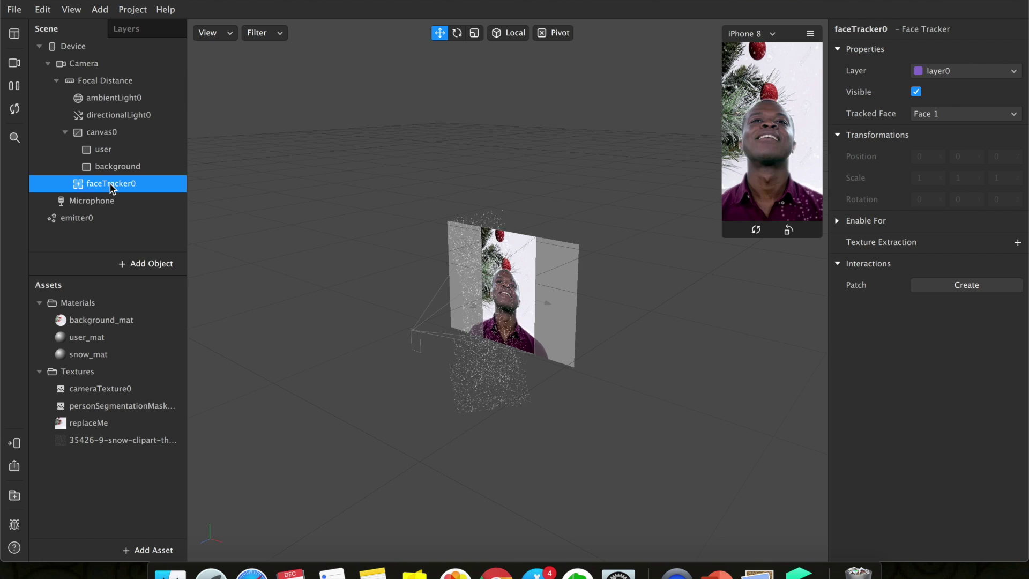
right_click(111, 186)
mouse_move(134, 196)
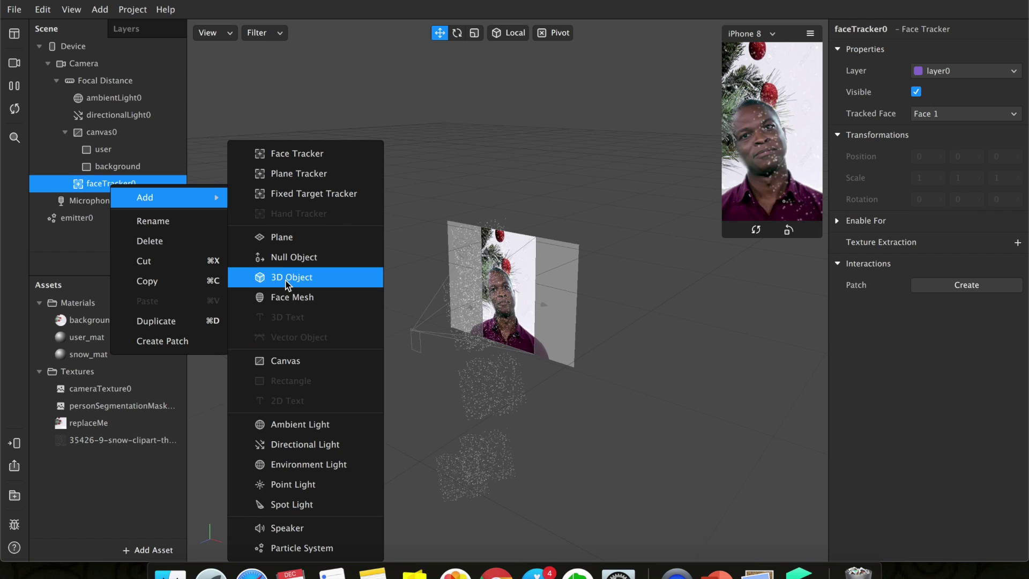
click(275, 237)
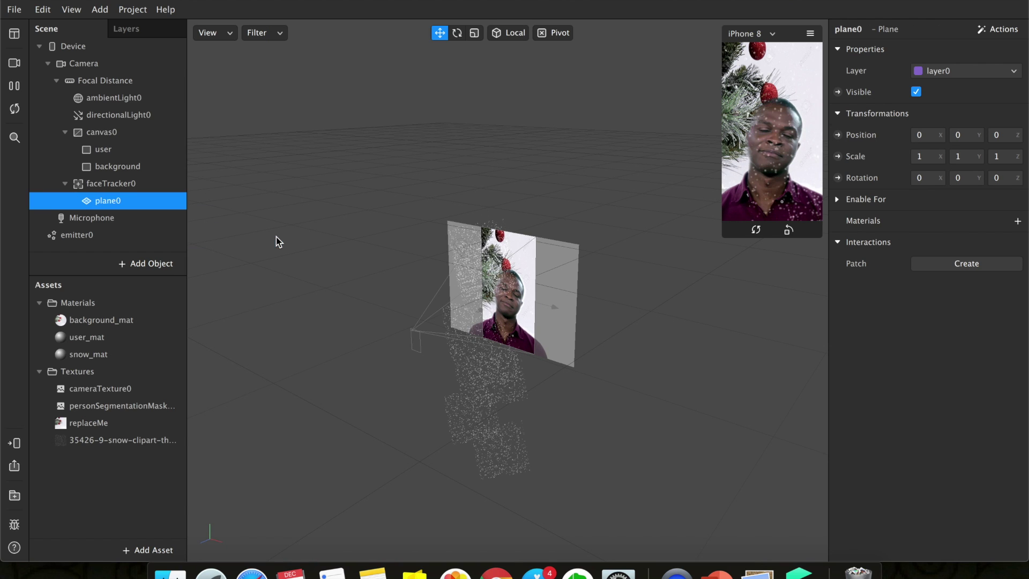
Rename the plane under the face tracker as santa hat.
click(126, 201)
right_click(121, 202)
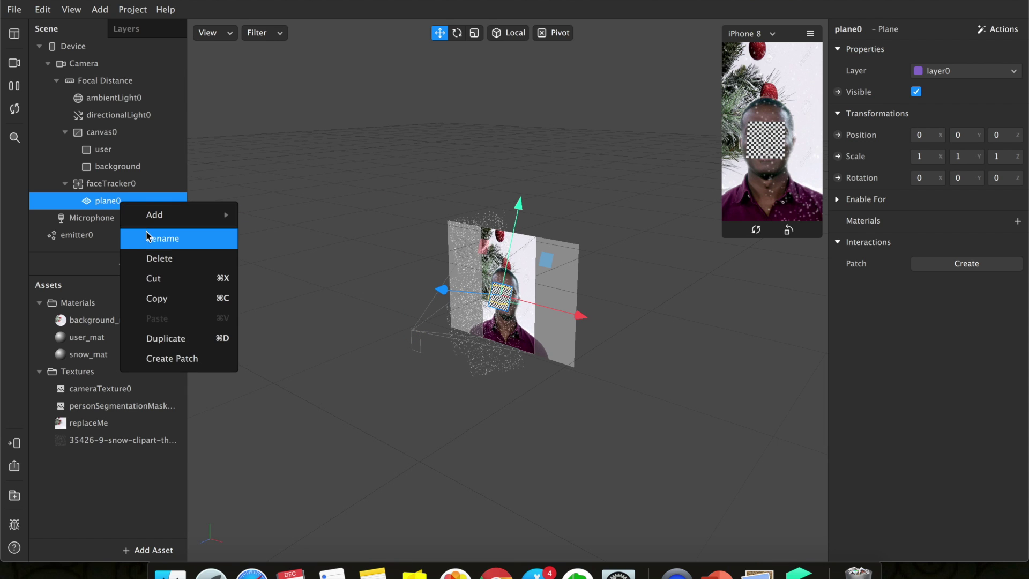
click(146, 236)
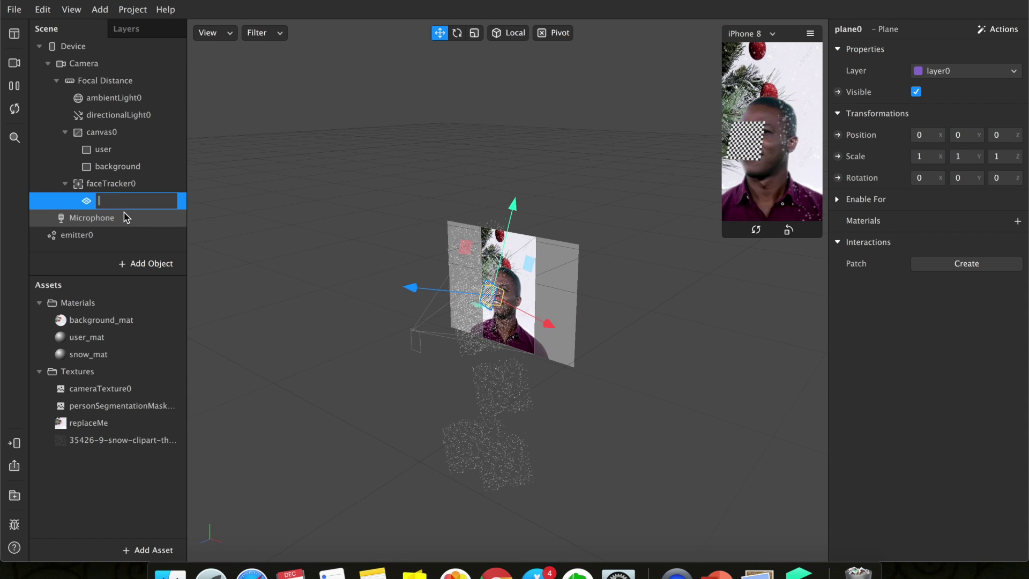
text(santa hat)
key(Return)
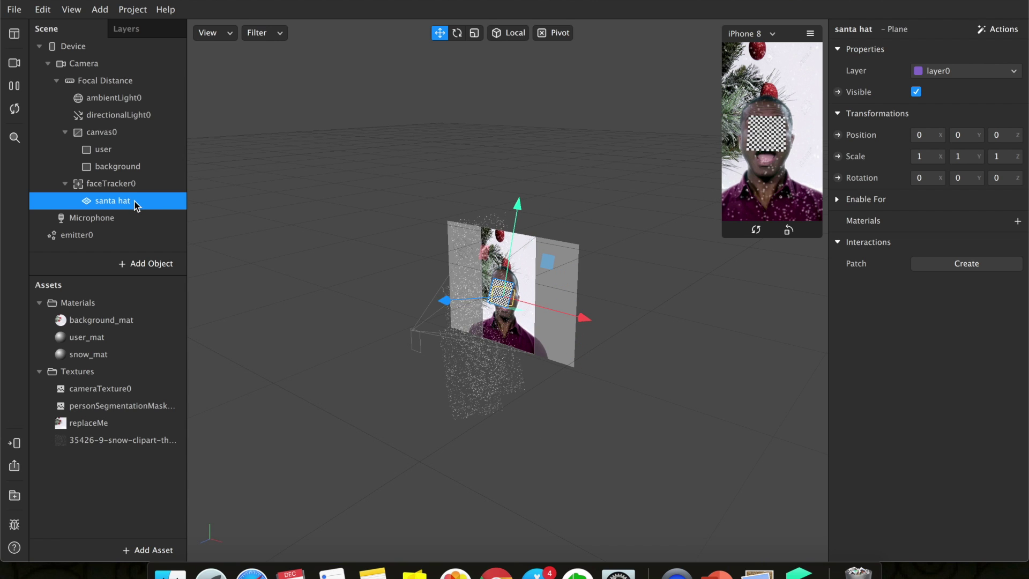
Create a new material for the santa hat plane and rename it santahat_mat.
click(1019, 224)
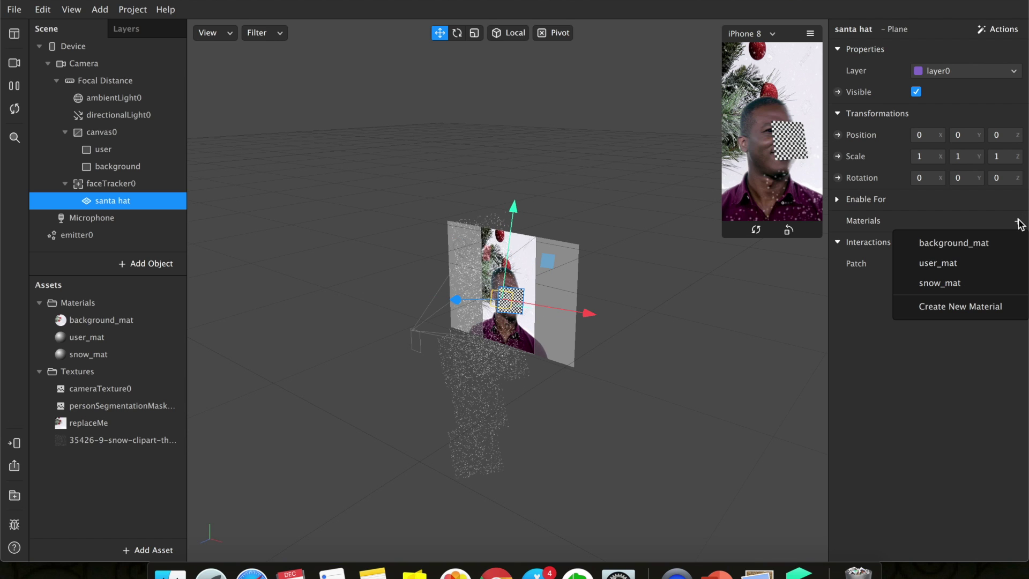
click(974, 308)
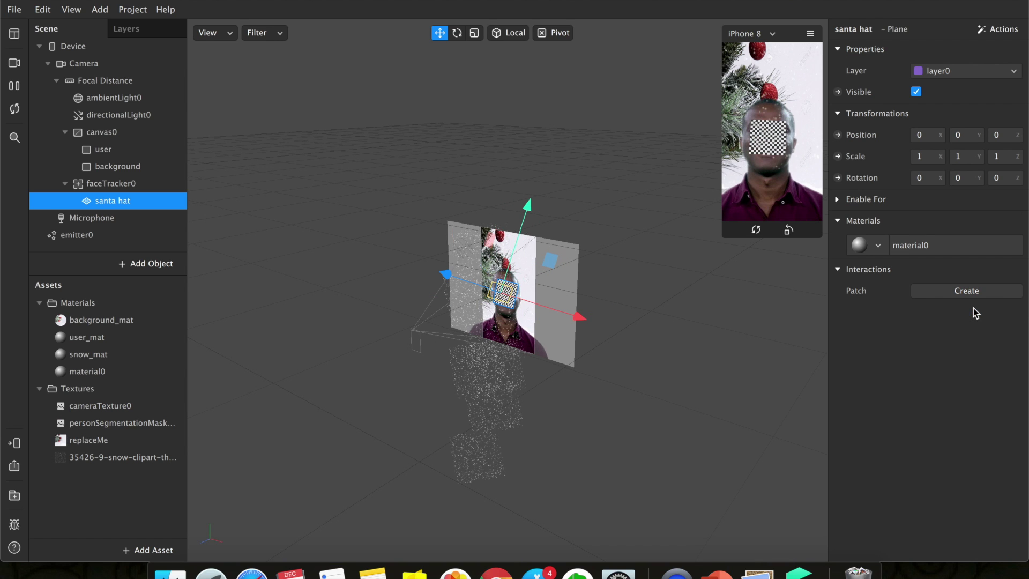
right_click(87, 374)
click(99, 379)
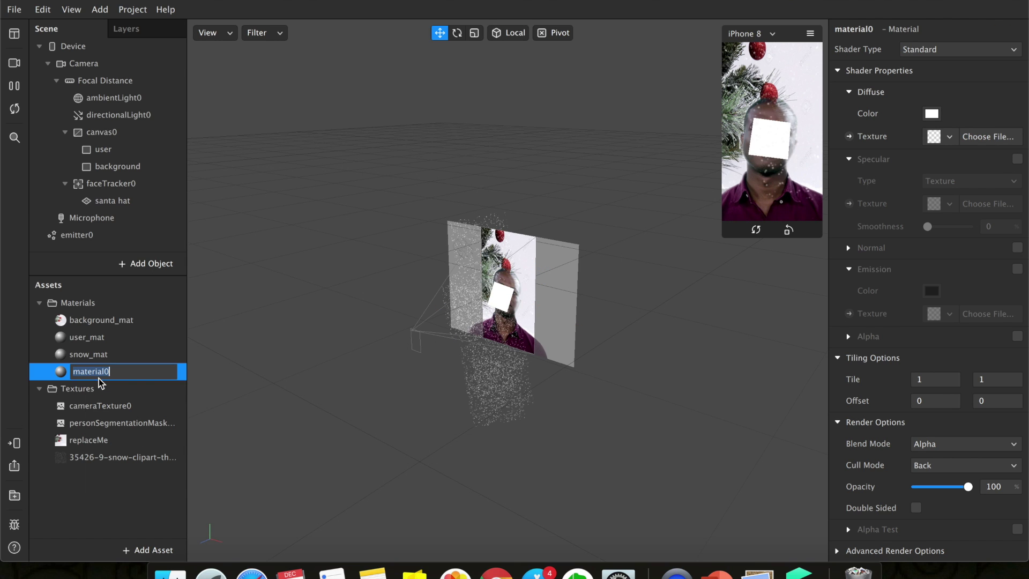
text(sant)
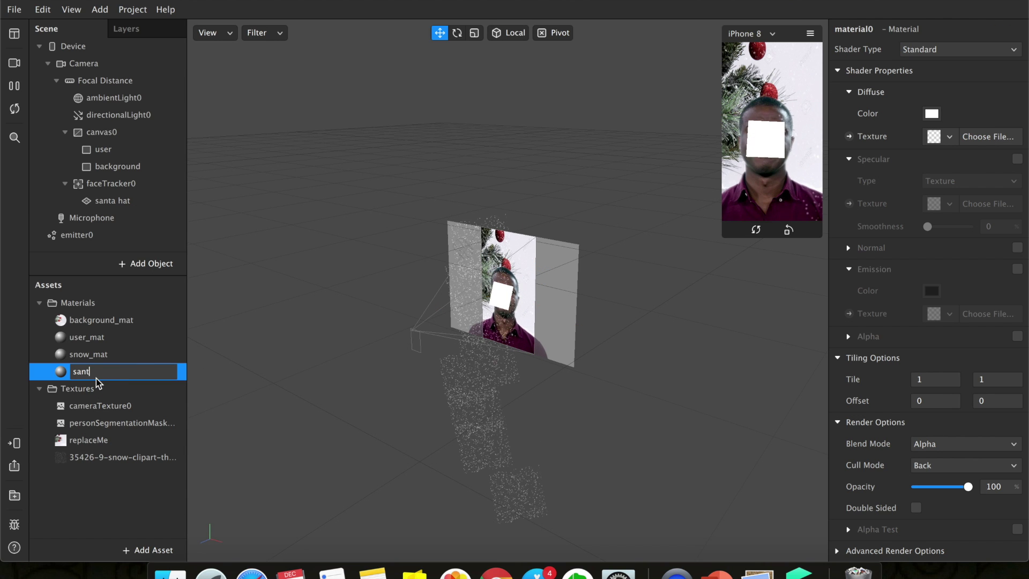
text(ahat)
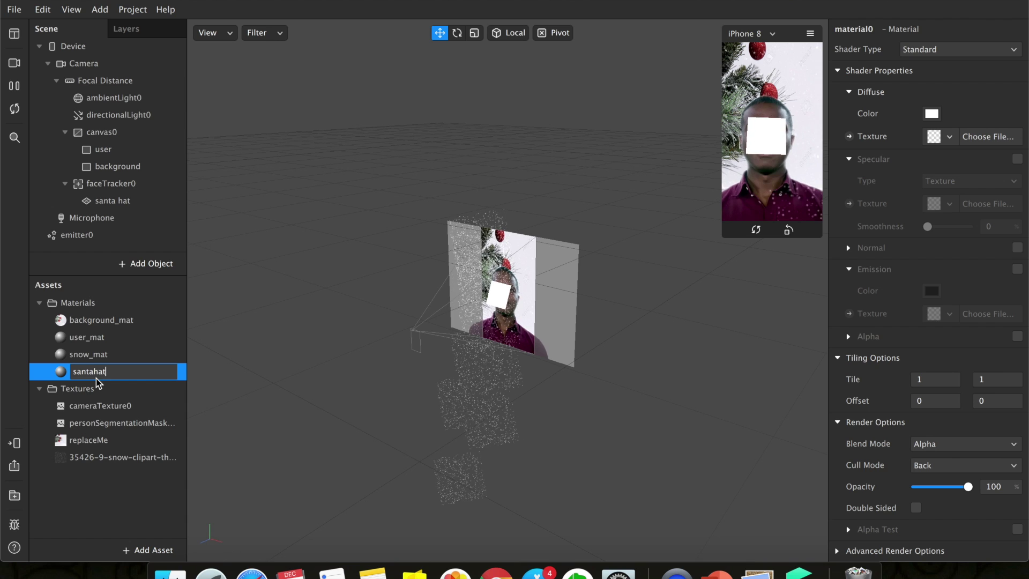
text(_mat)
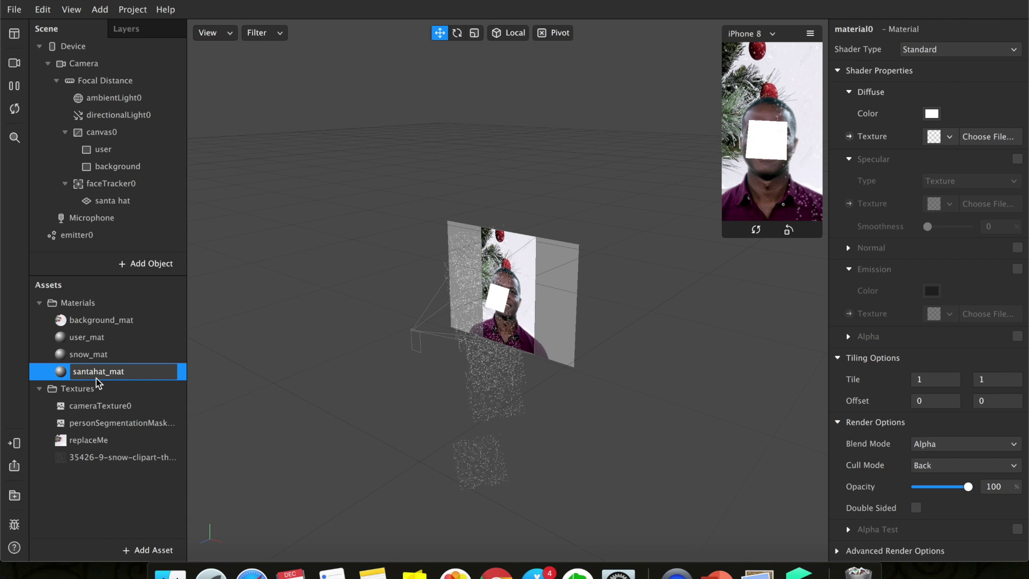
click(106, 354)
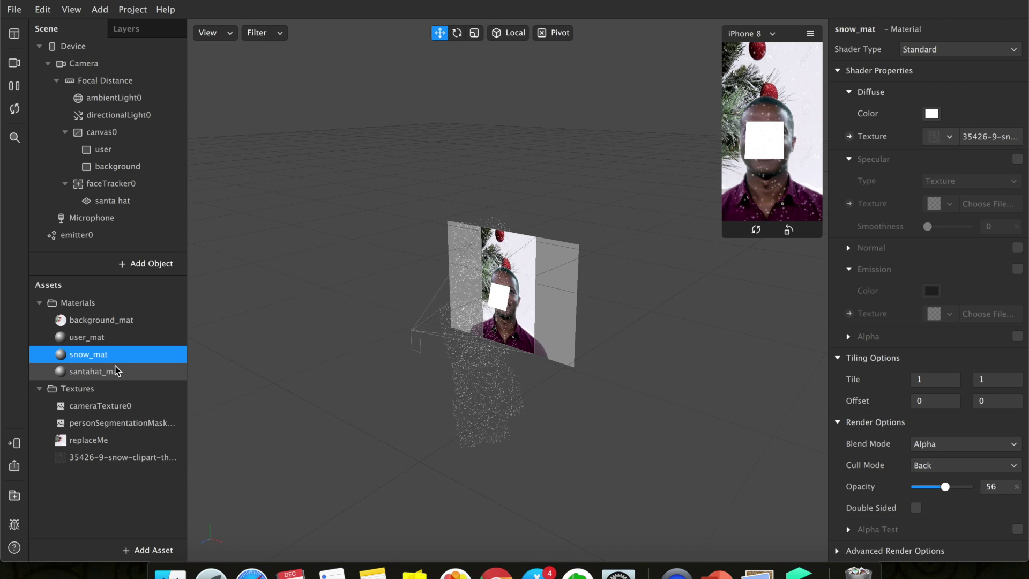
Import Christmas-Hat-PNG-Photo.png from Christmas Assets as the diffuse texture of santahat_mat.
click(107, 373)
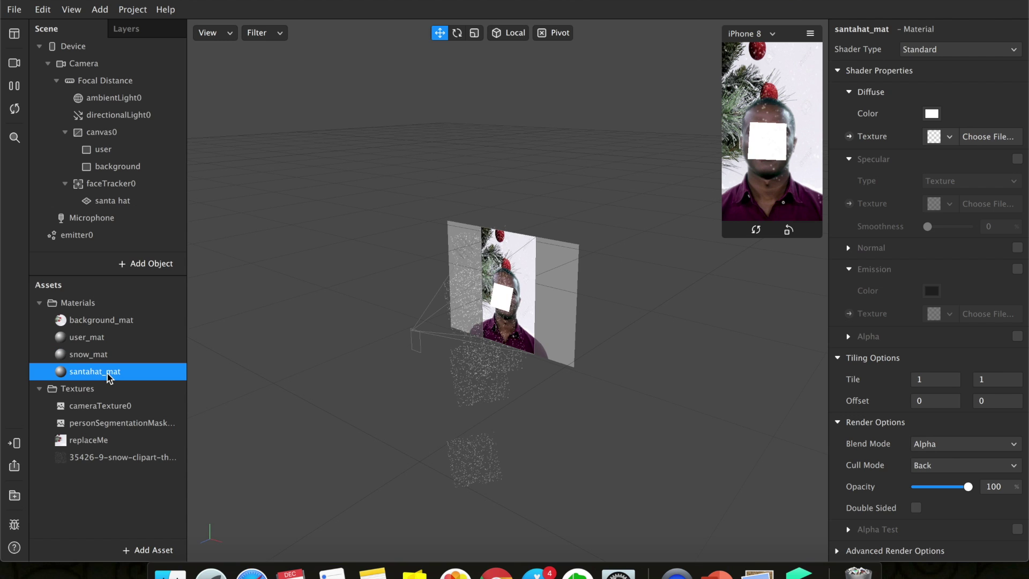
click(939, 141)
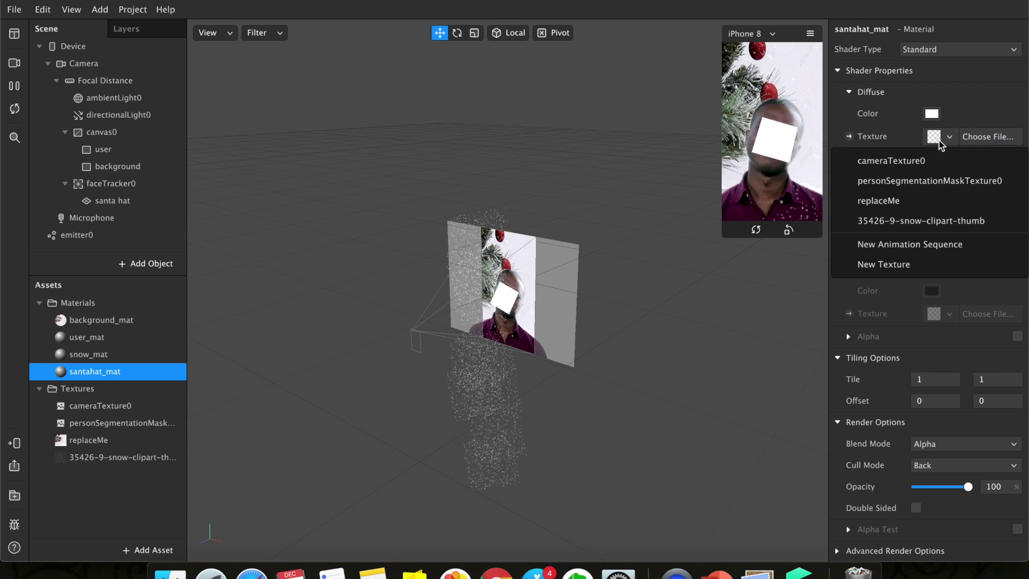
click(915, 269)
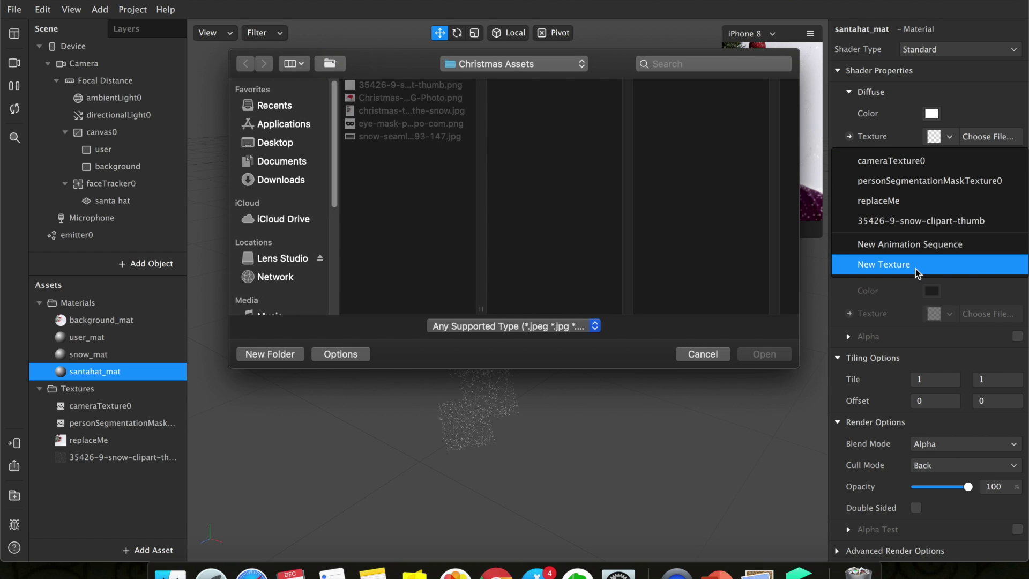
click(372, 98)
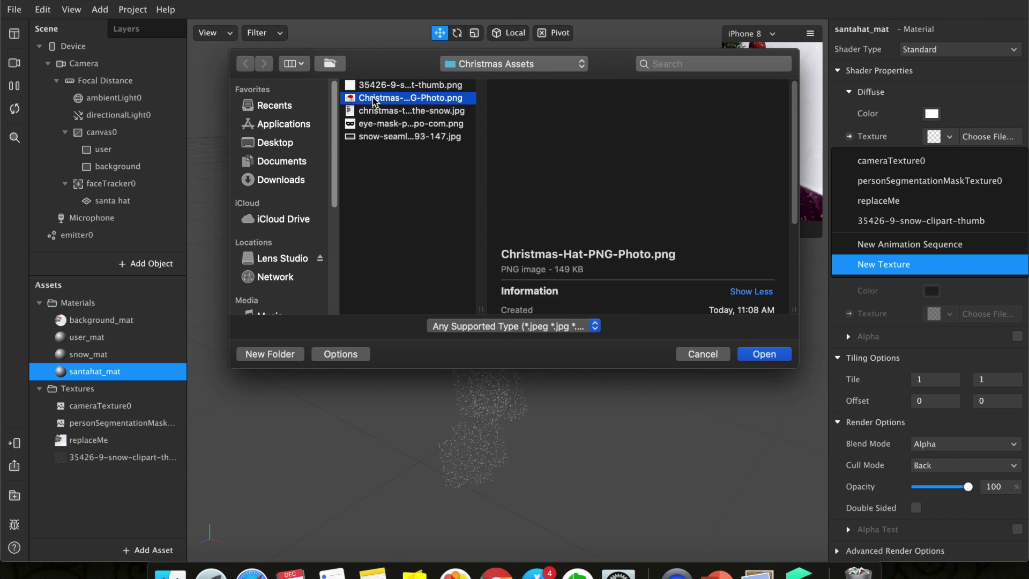
click(764, 353)
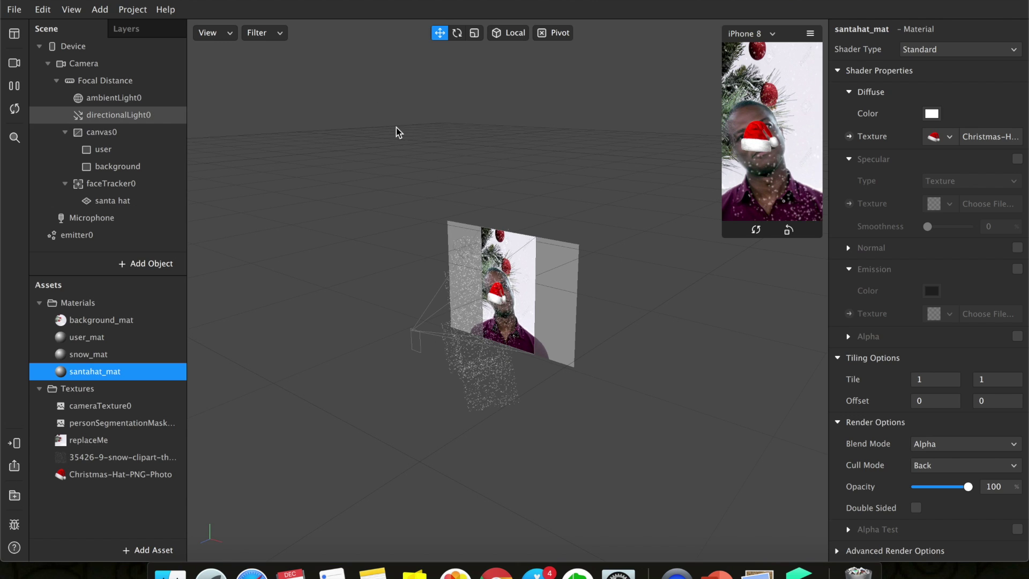
Pause the preview video and raise the santa hat plane onto the head, to about Y 0.11.
click(14, 87)
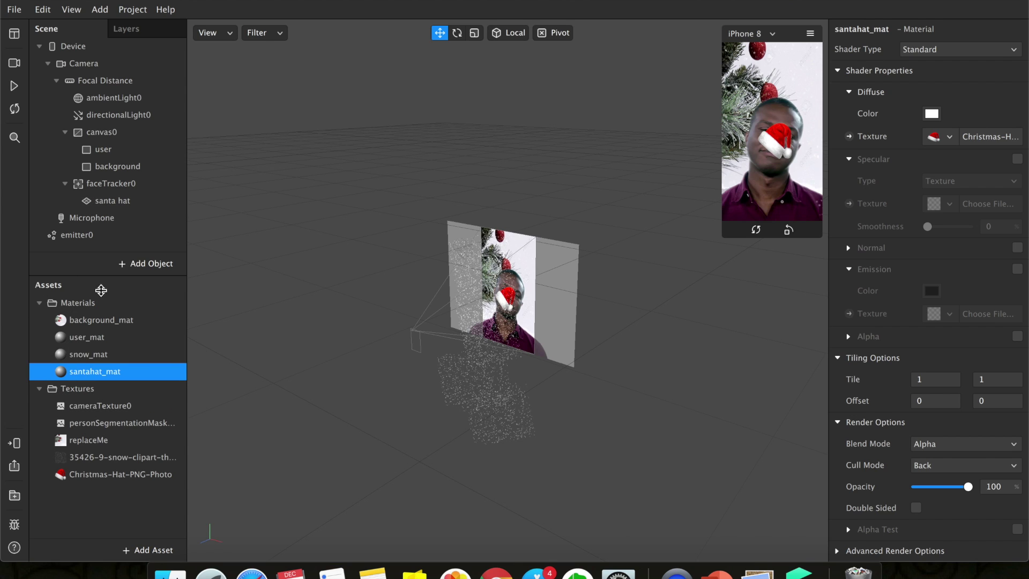
click(112, 206)
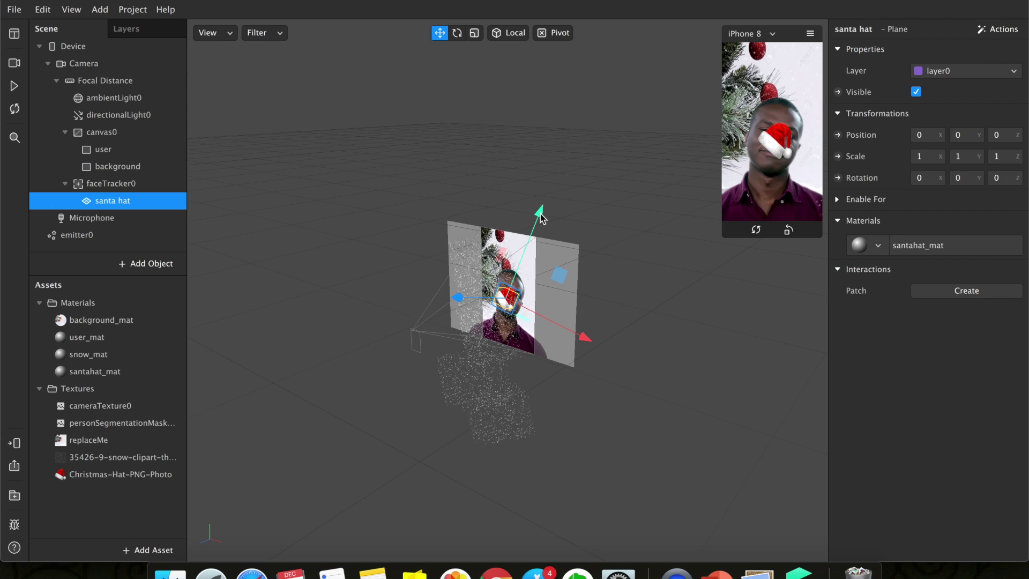
drag(540, 212, 555, 190)
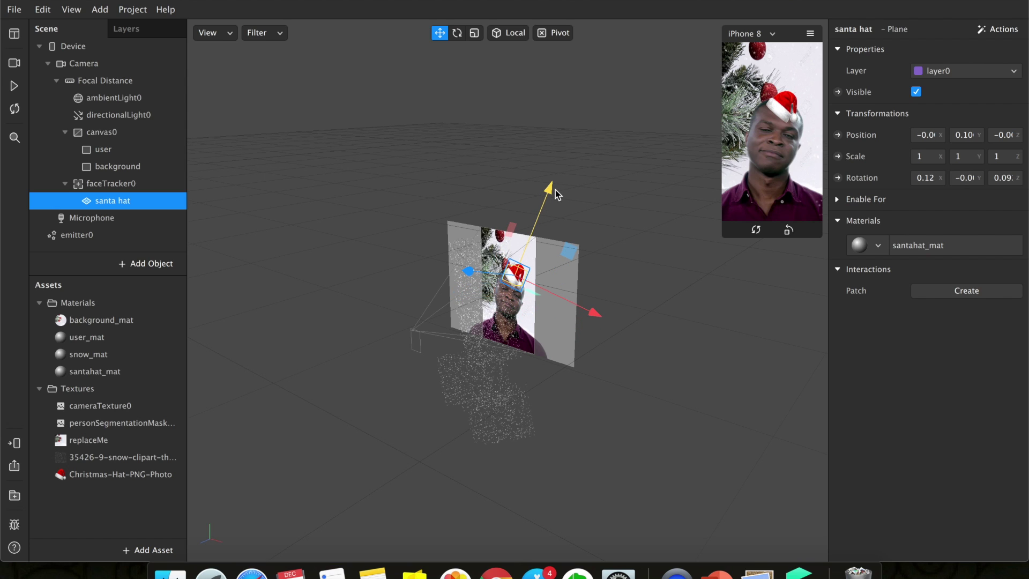
Scale the santa hat plane up to about 1.88 in X and 1.69 in Y.
click(475, 34)
drag(568, 257, 587, 247)
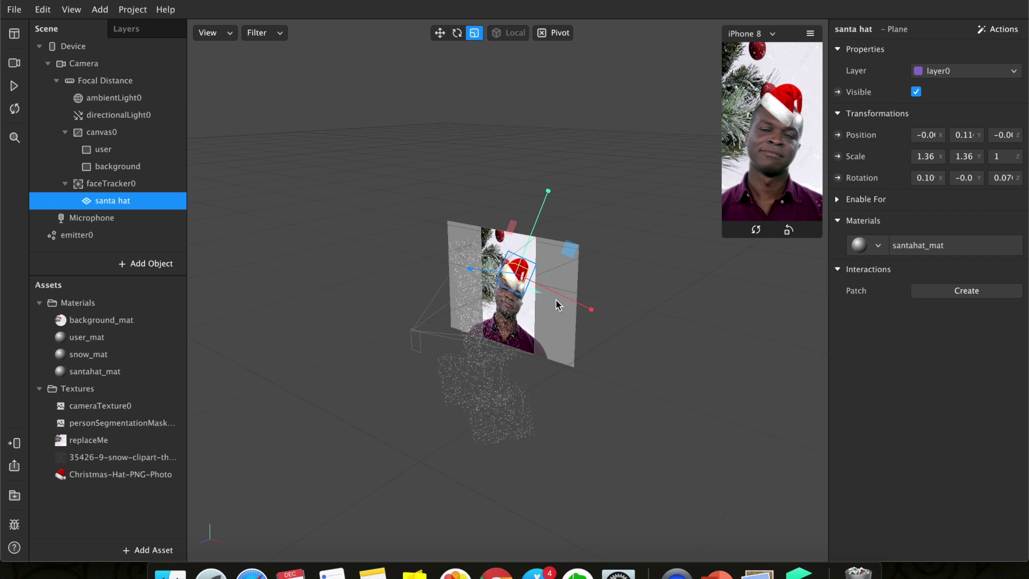
drag(560, 300, 583, 308)
drag(545, 224, 548, 212)
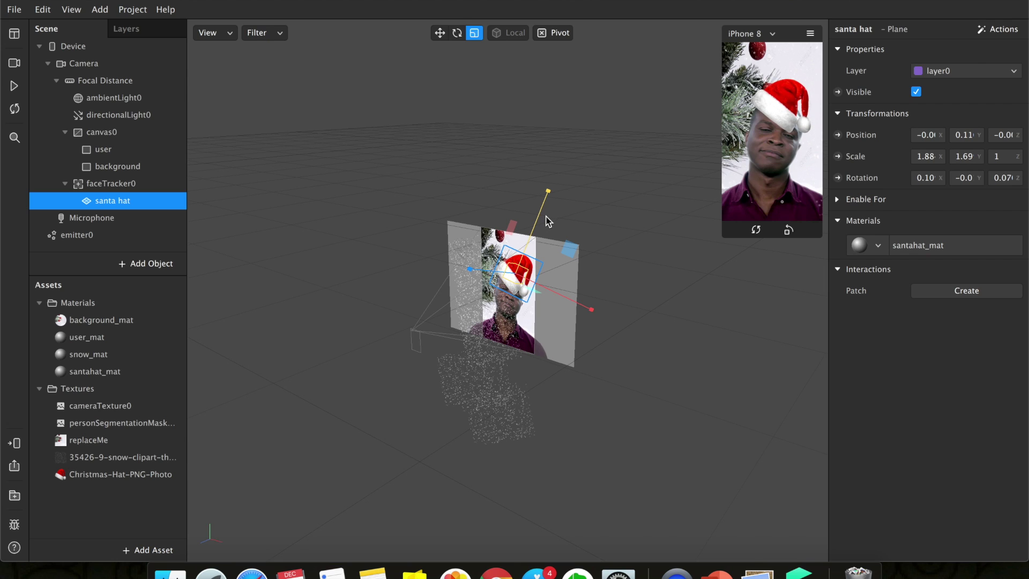
Reposition the santa hat on the head at about X 0.03, Y 0.12.
click(439, 36)
drag(528, 243, 553, 283)
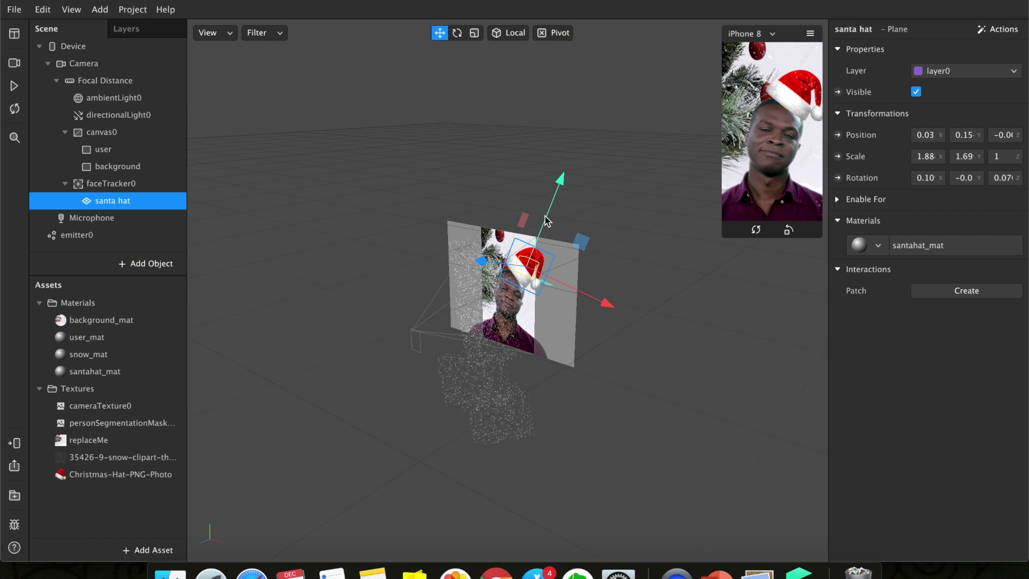
drag(546, 222, 545, 228)
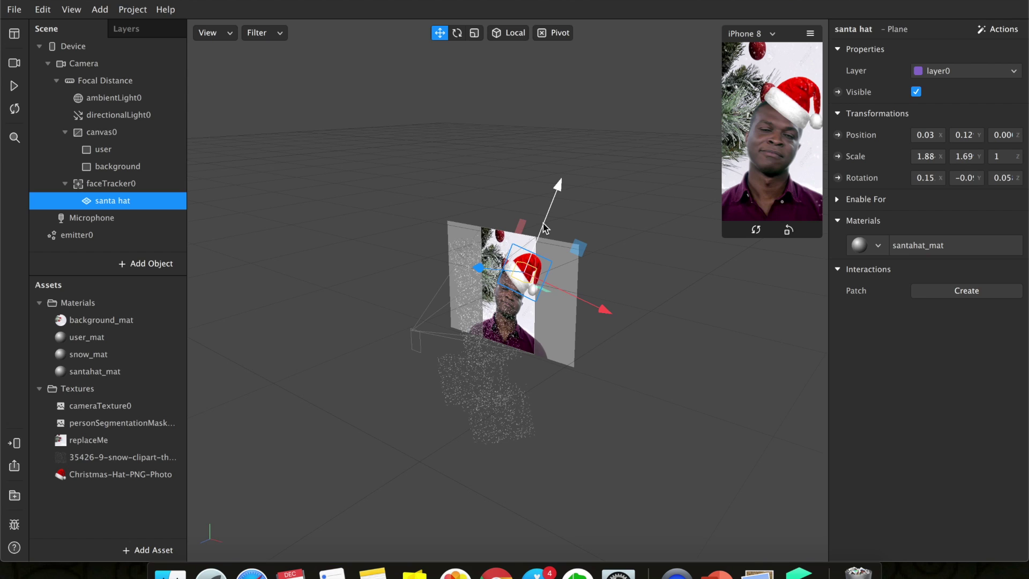
Enlarge the santa hat to about 2.39 in X and 1.96 in Y, and resume the preview video.
click(475, 33)
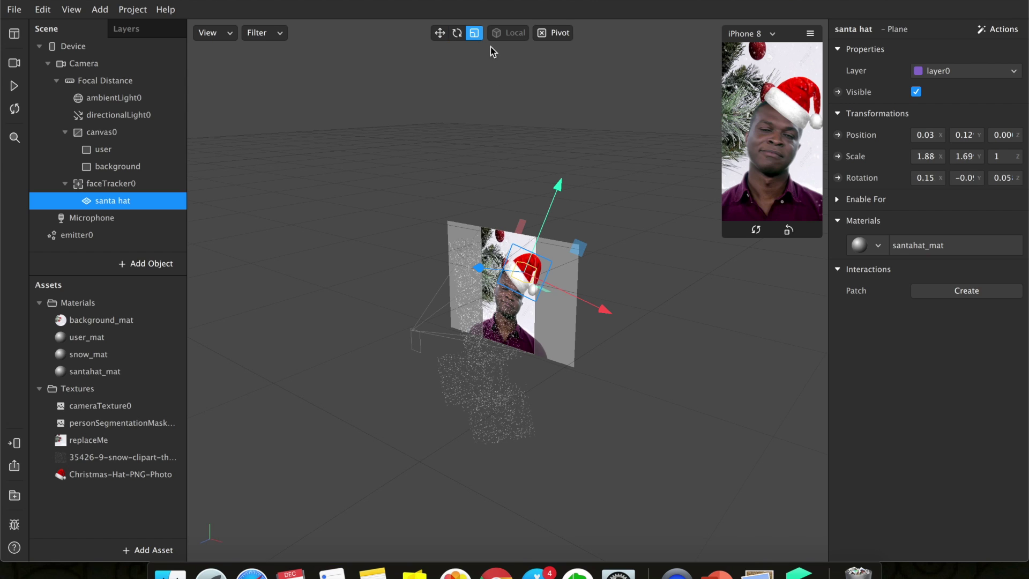
drag(590, 308, 600, 312)
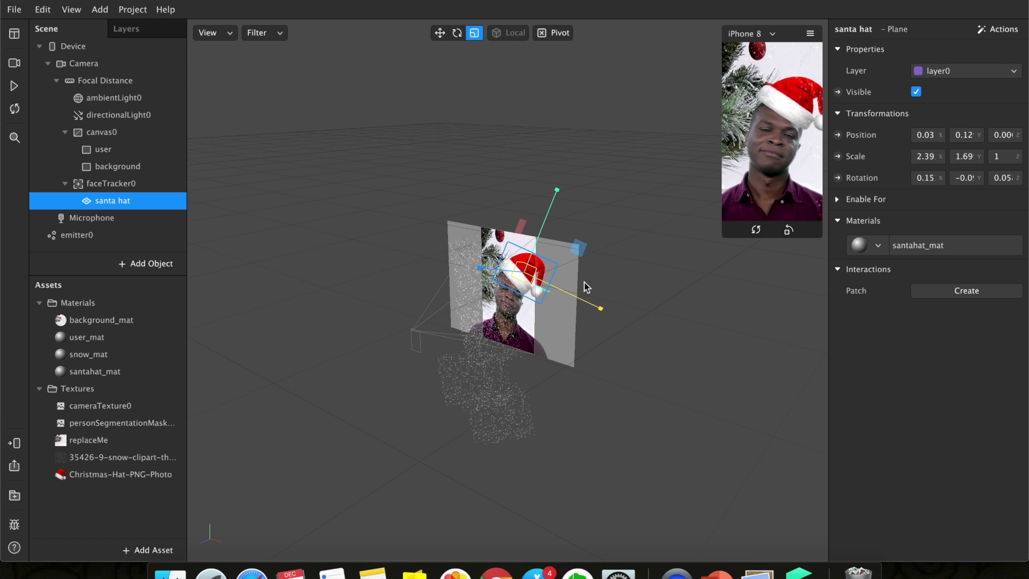
drag(547, 216, 554, 210)
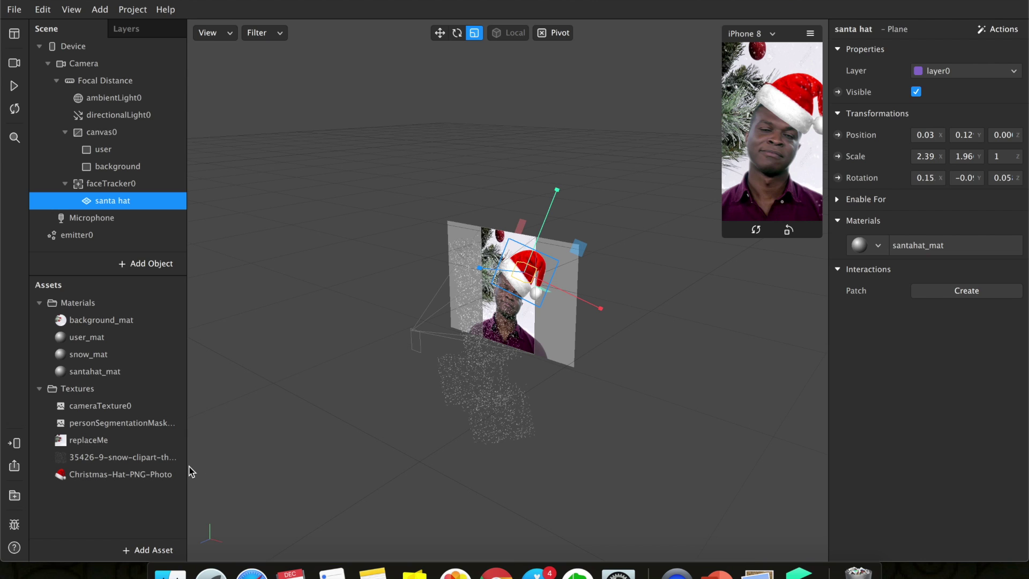
click(15, 87)
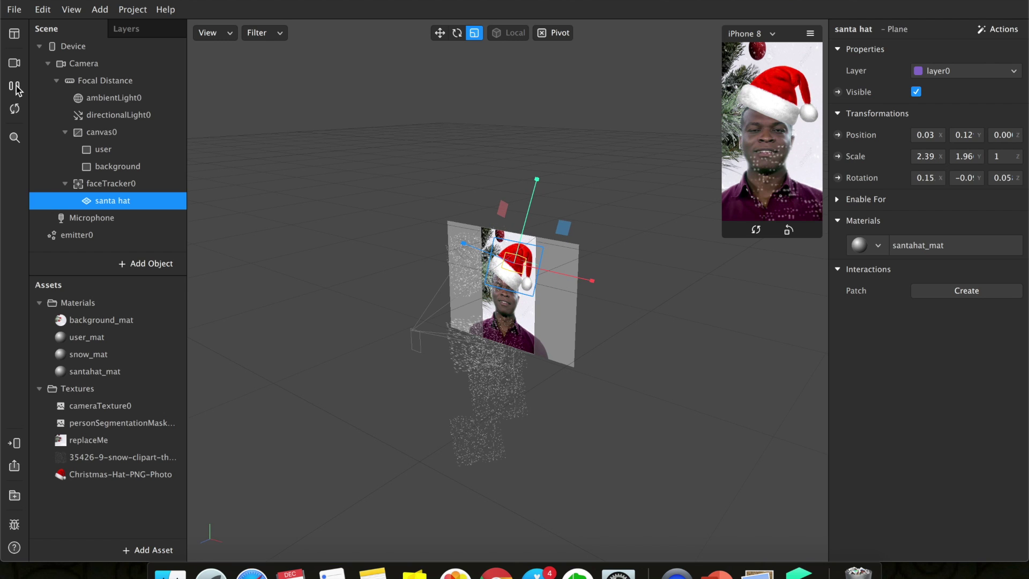
With the preview video paused, rotate the santa hat slightly so it sits level on the head, and resume playback.
click(457, 33)
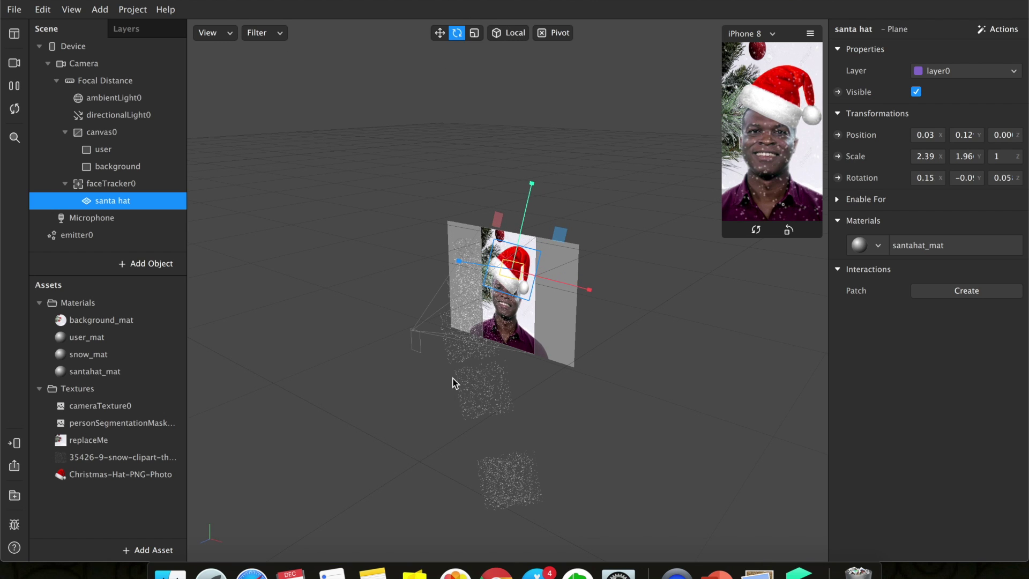
click(15, 87)
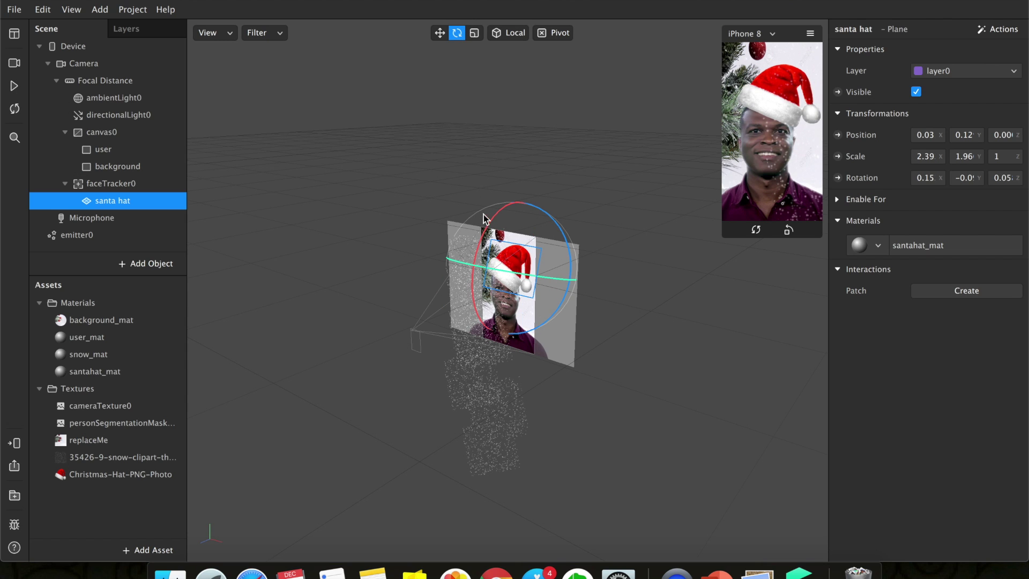
drag(559, 232, 556, 227)
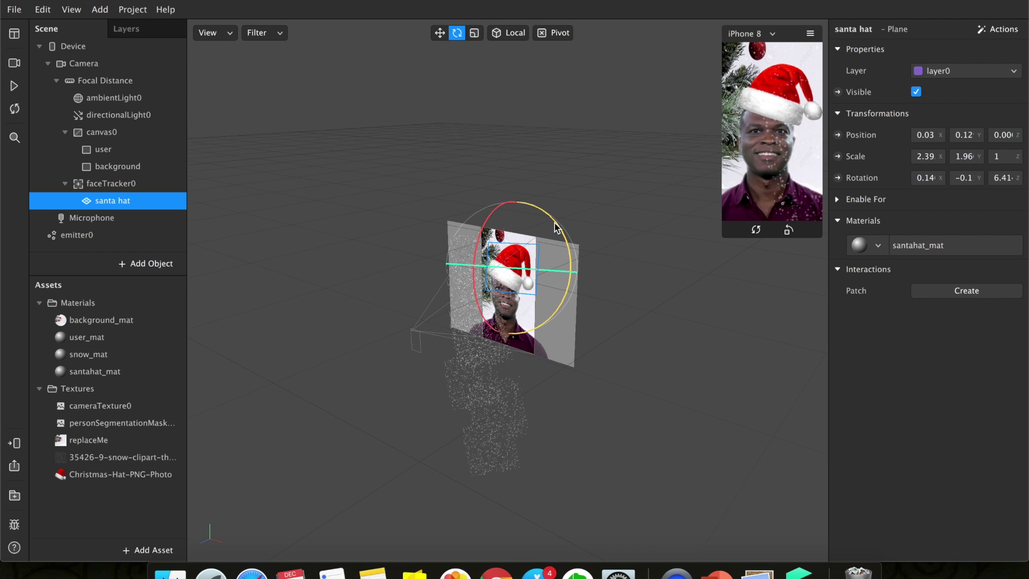
click(15, 87)
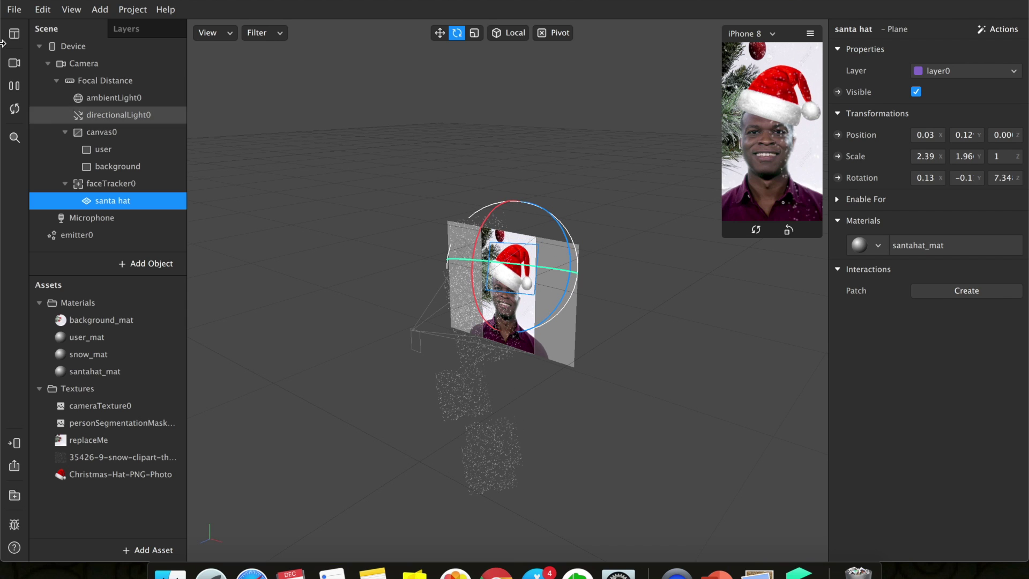
Preview the effect live with the FaceTime HD Camera (Built-in).
mouse_move(15, 70)
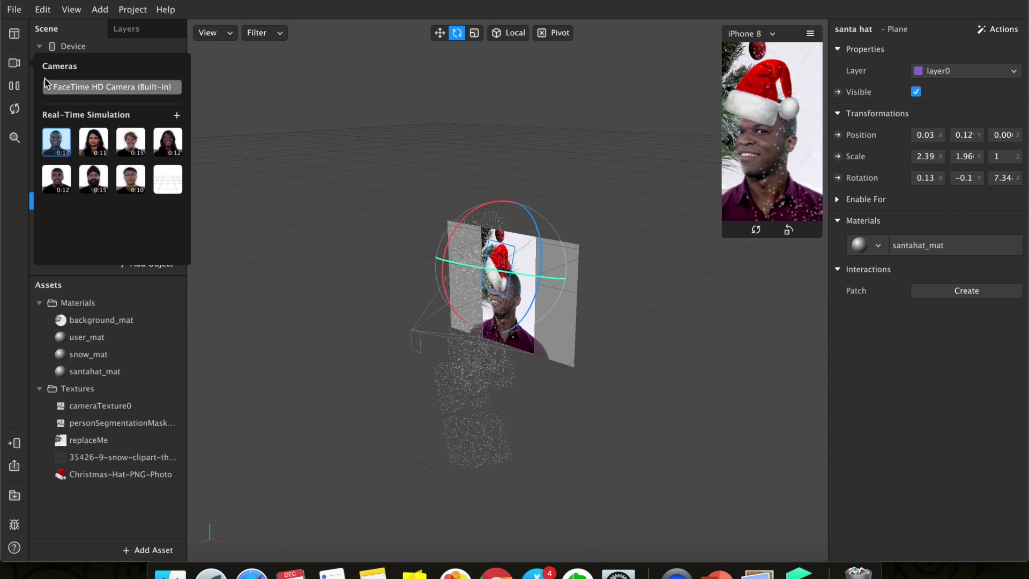
click(82, 91)
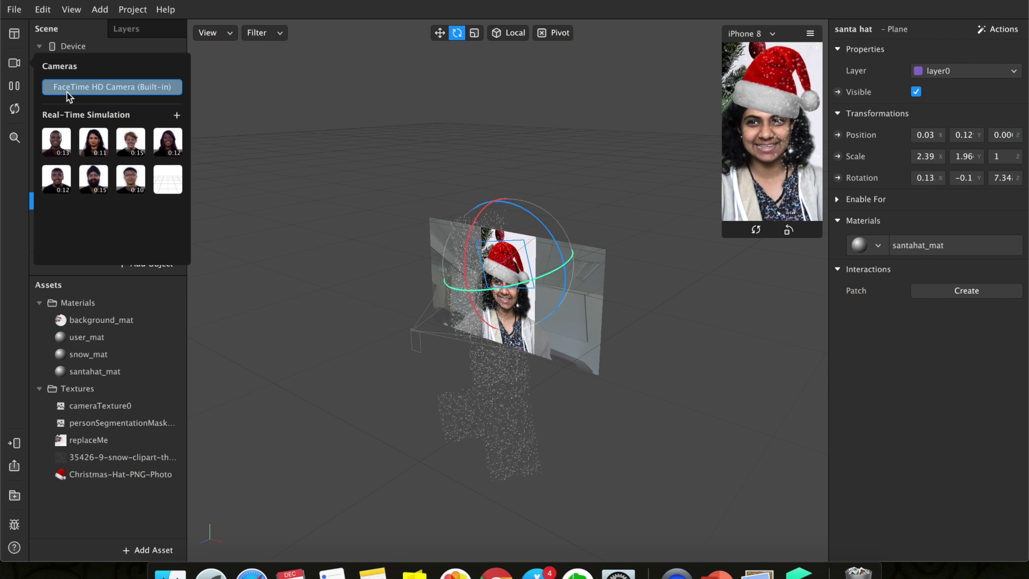
click(2, 252)
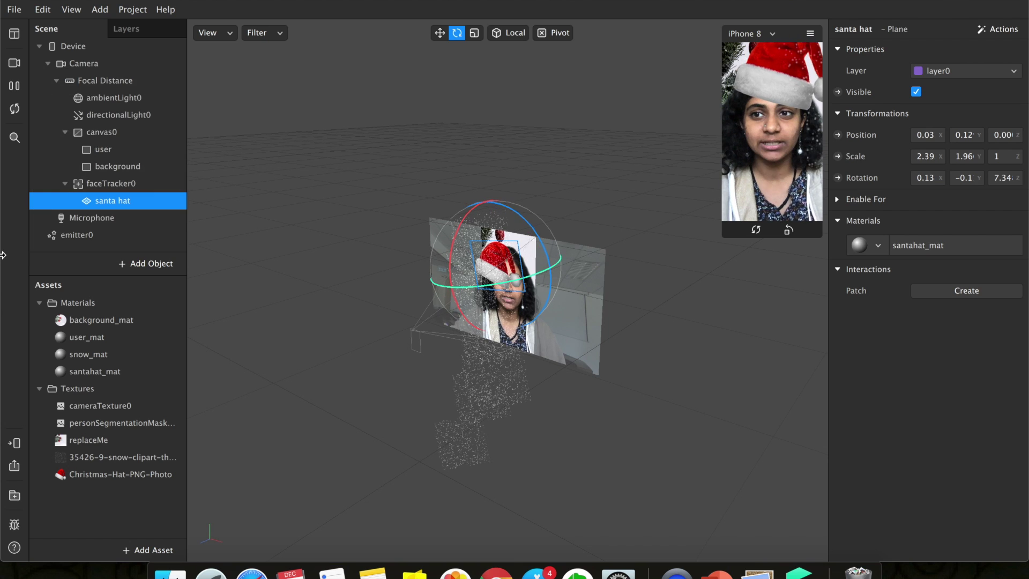
Review the options for sending the effect to a connected device or to the Facebook and Instagram cameras.
click(14, 445)
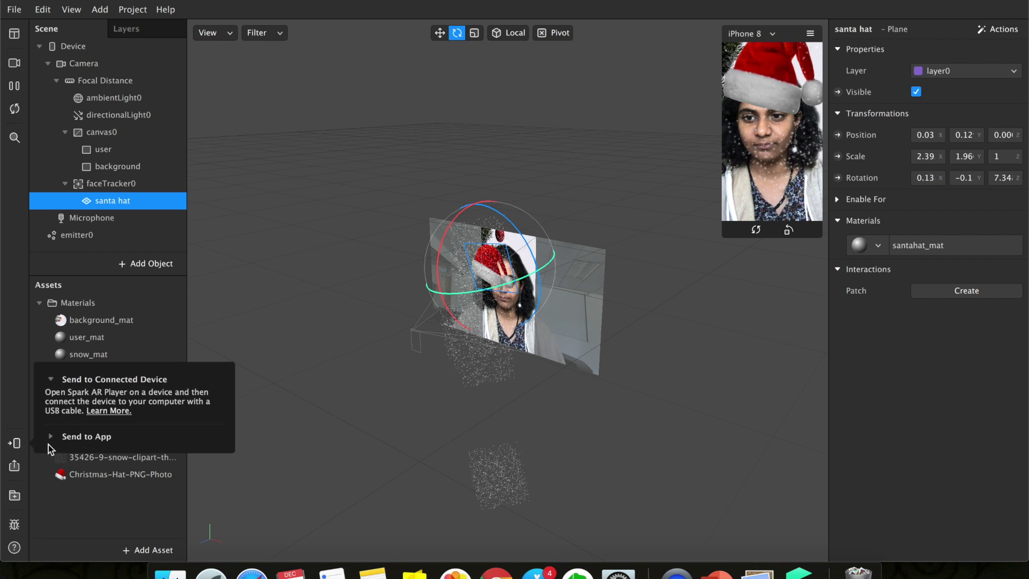
click(58, 439)
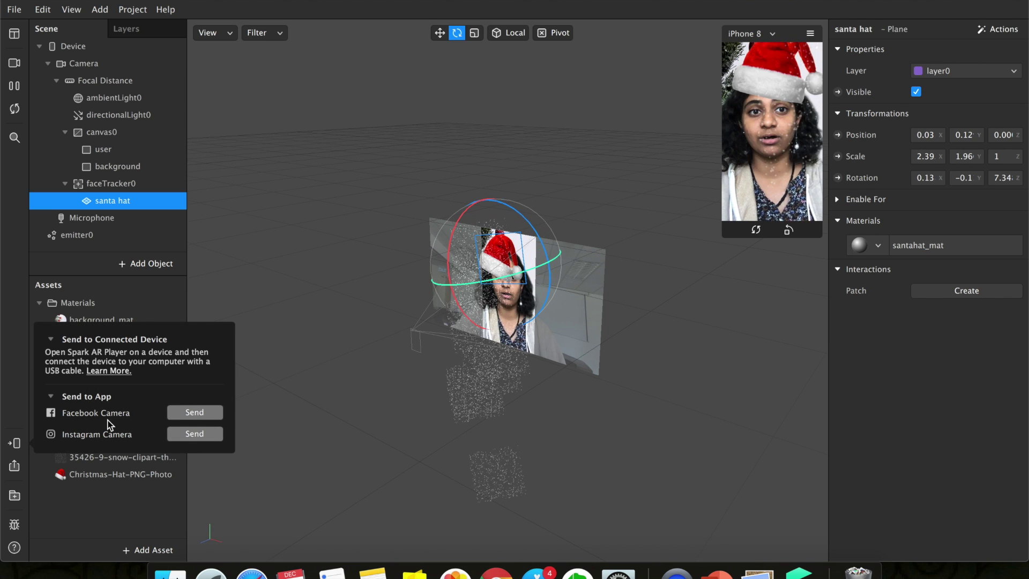
click(7, 429)
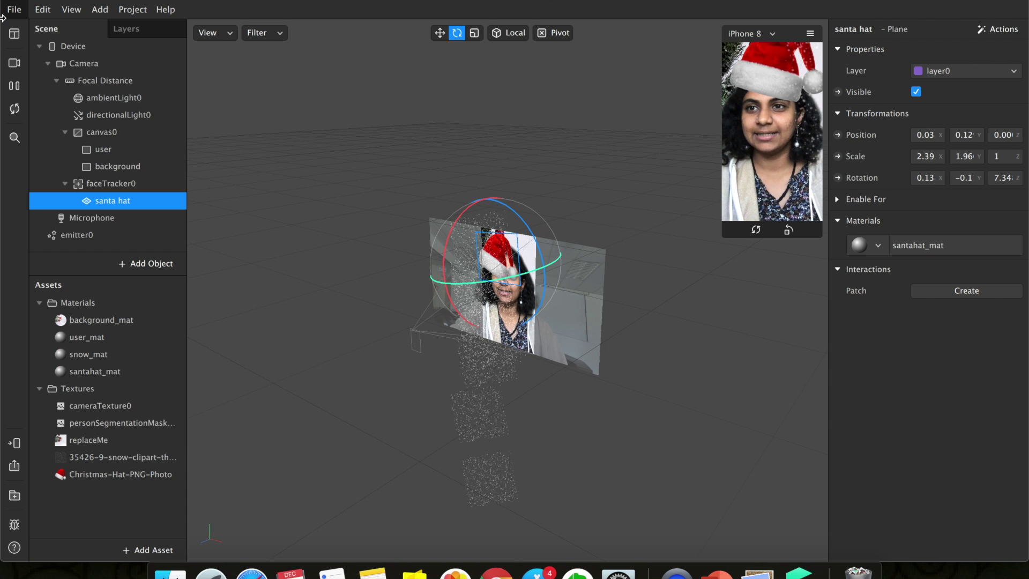
Preview the effect on the second real-time simulation video.
click(15, 64)
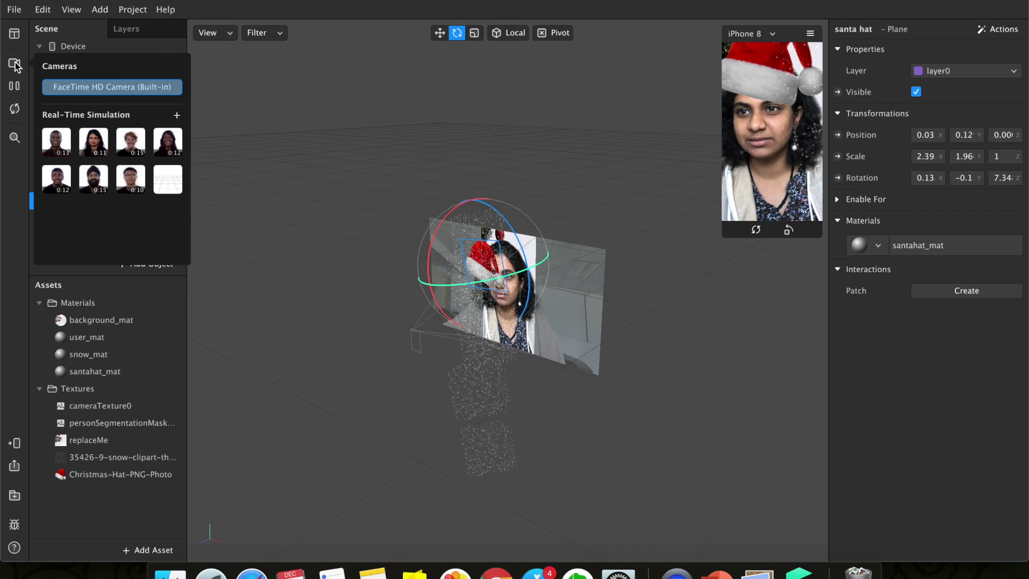
click(102, 139)
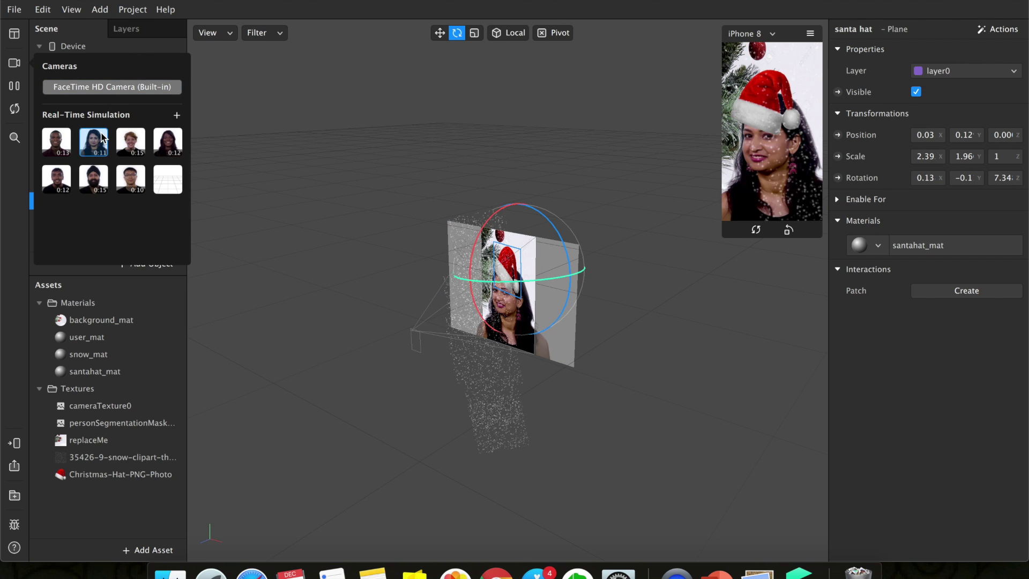